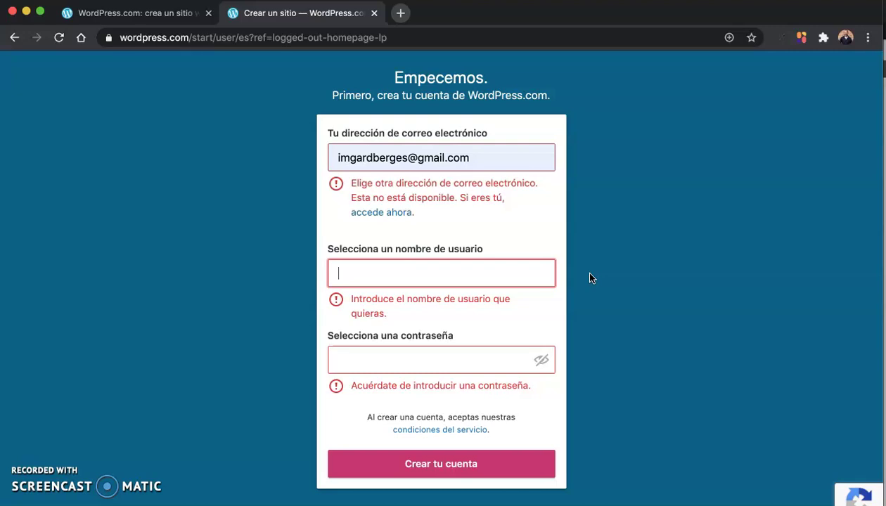
Step: Try signing up with a username and the saved password, then return to the Spanish welcome page
left_click(522, 280)
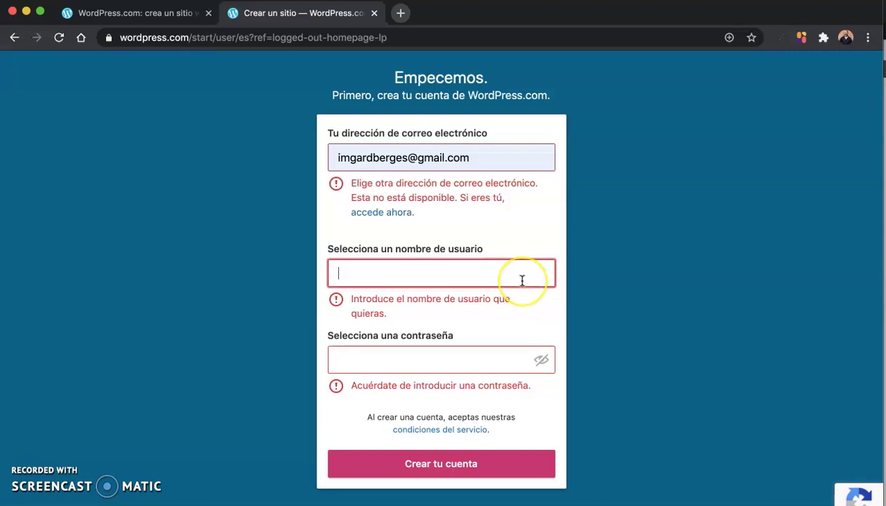
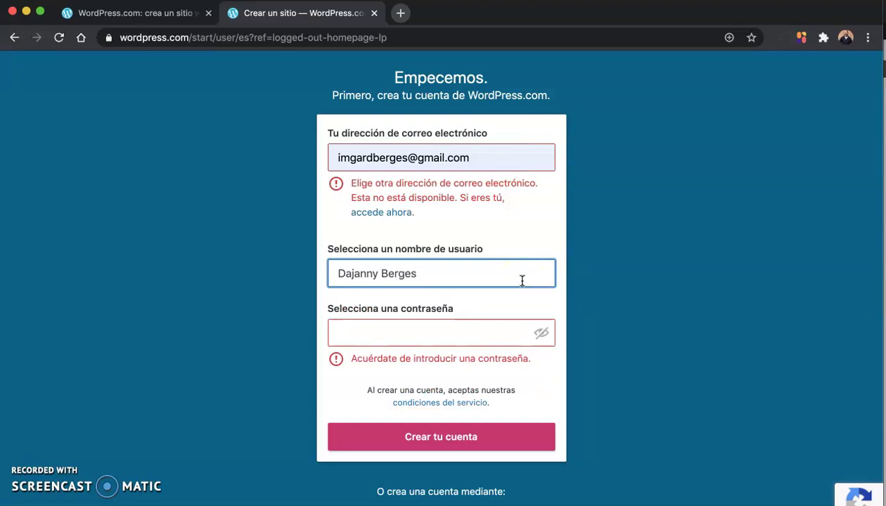
left_click(456, 330)
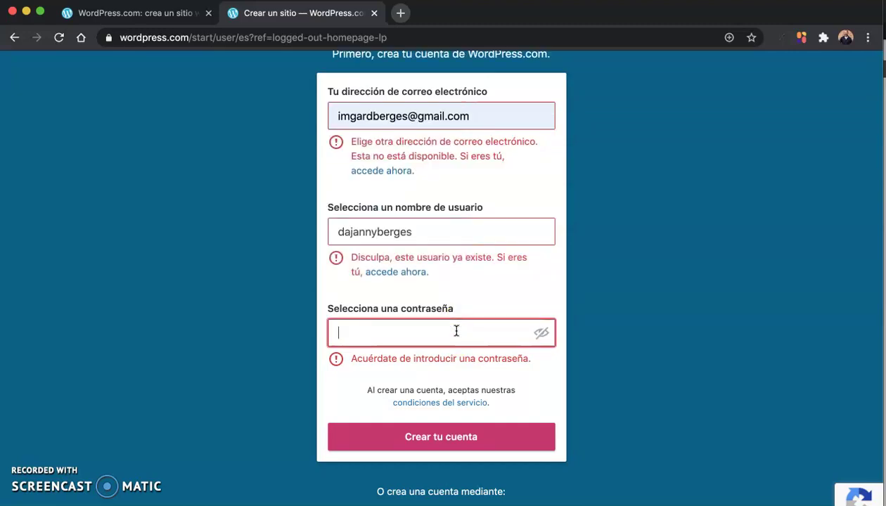
key("super+v")
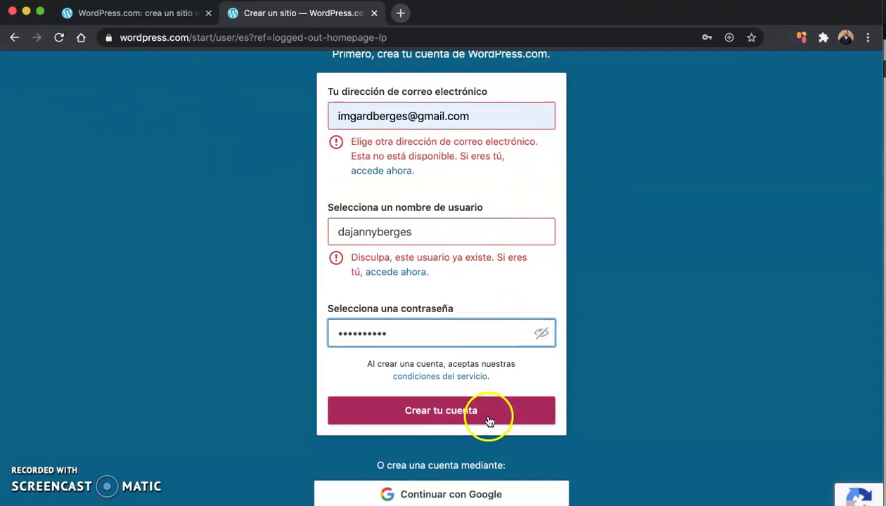
left_click(114, 13)
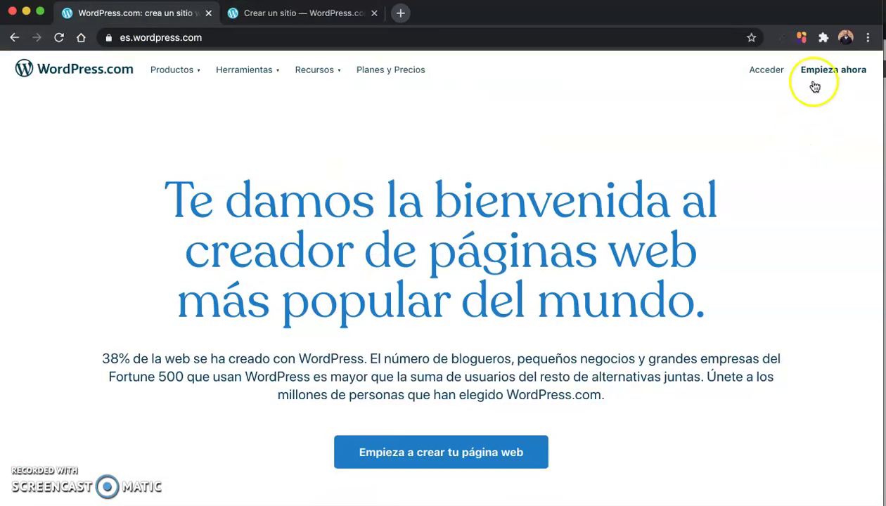
Step: Log in to the existing account with the saved e-mail address and password
left_click(766, 69)
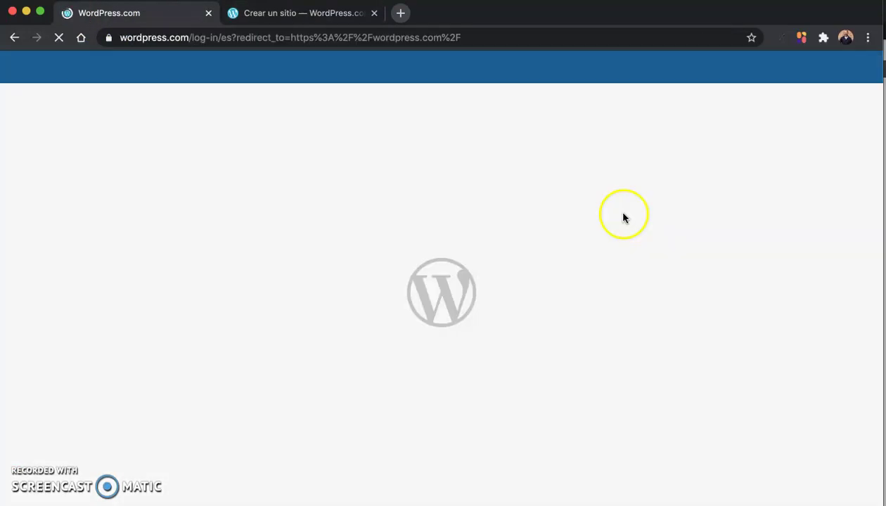
type("i")
left_click(409, 294)
left_click(390, 270)
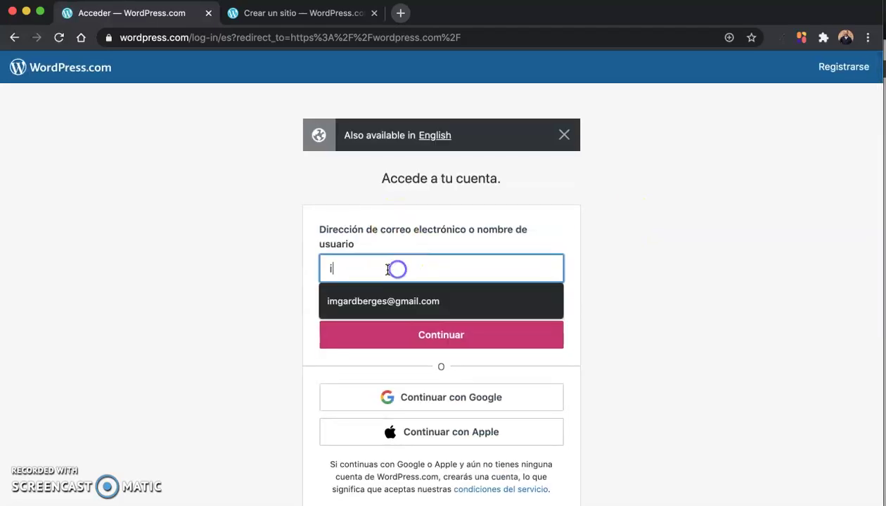
left_click(395, 301)
left_click(473, 338)
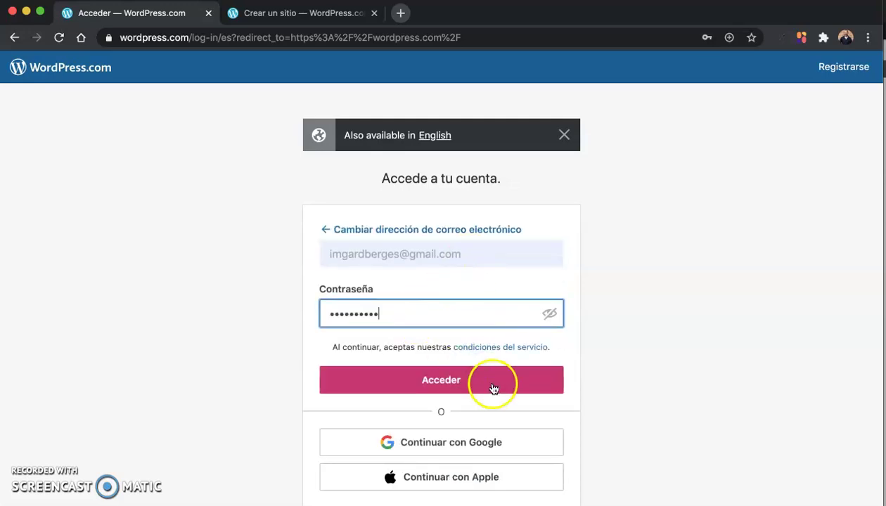
left_click(492, 386)
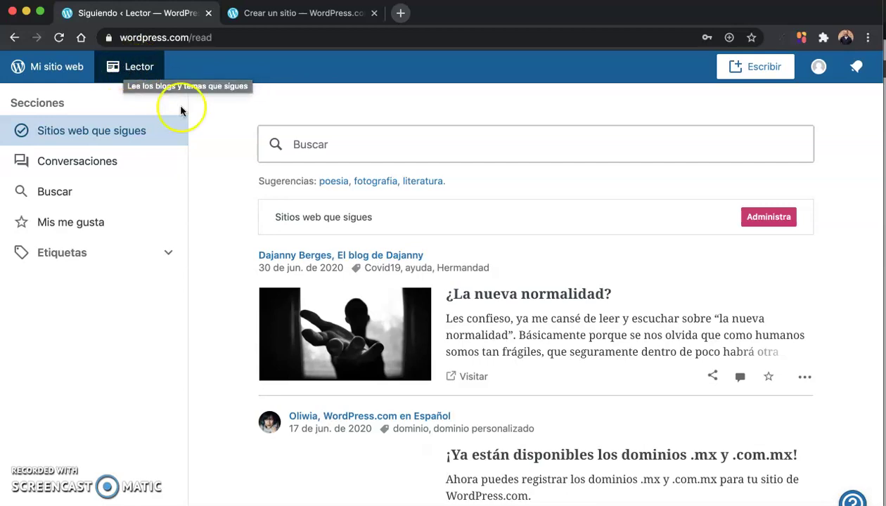
Step: Scroll through the Reader feed of followed sites
scroll(244, 255, "down", 1)
scroll(244, 254, "down", 6)
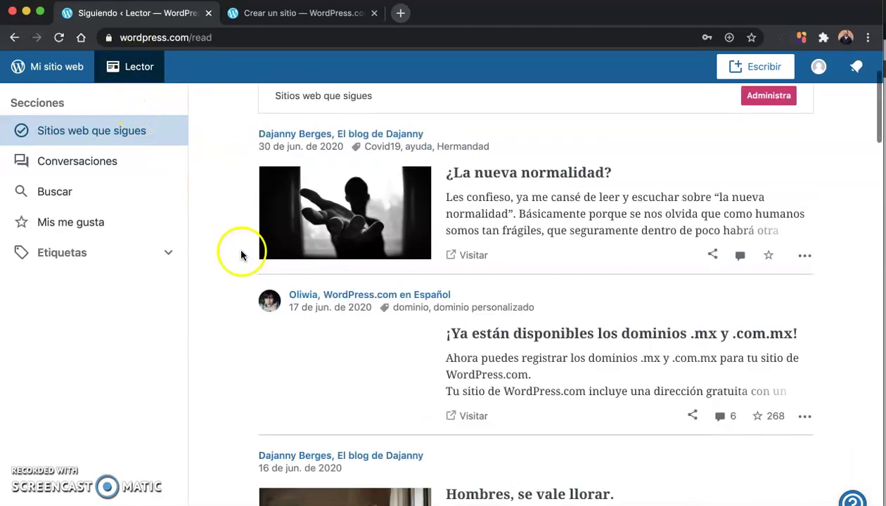
scroll(237, 254, "down", 7)
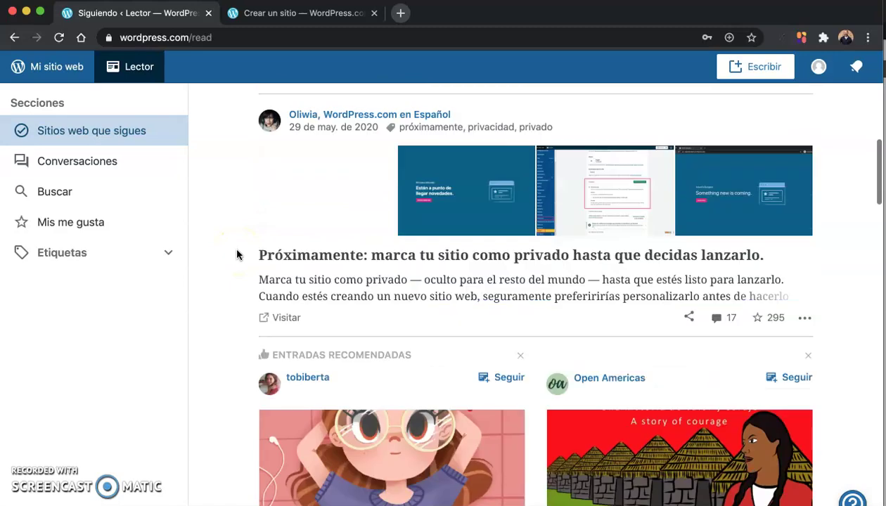
scroll(237, 255, "down", 8)
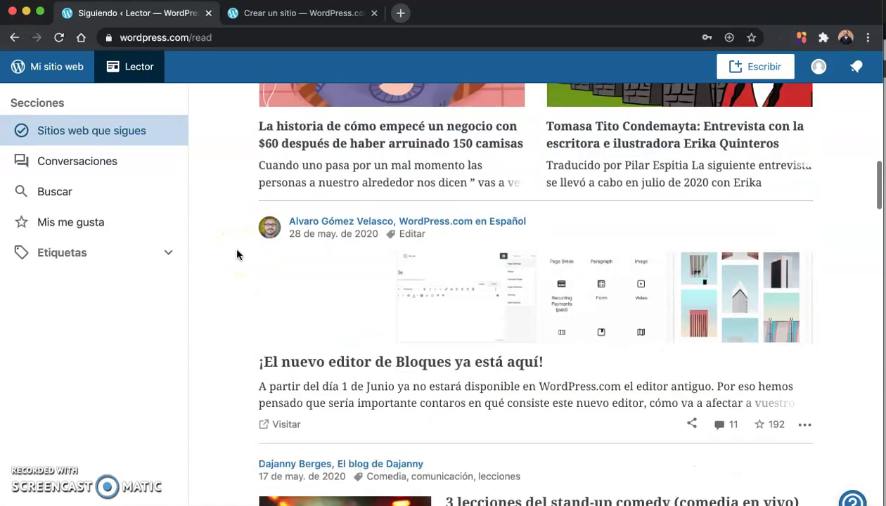
scroll(237, 255, "down", 7)
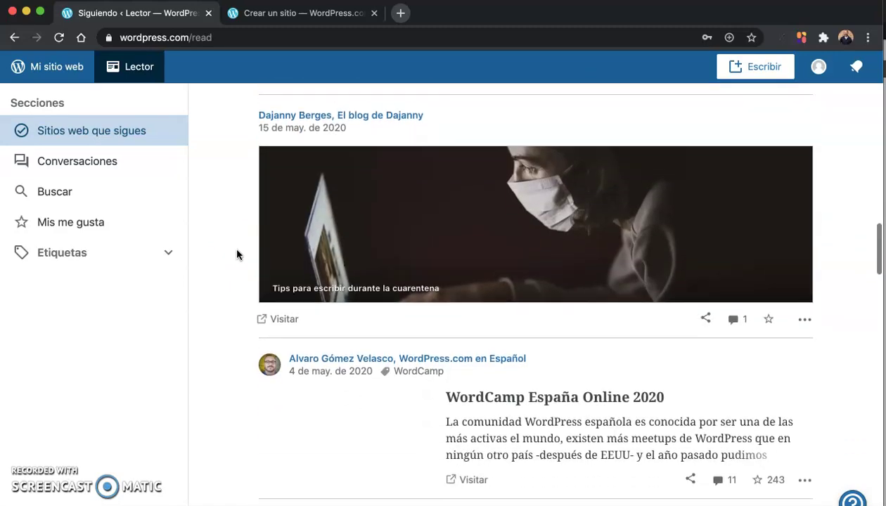
scroll(237, 254, "down", 8)
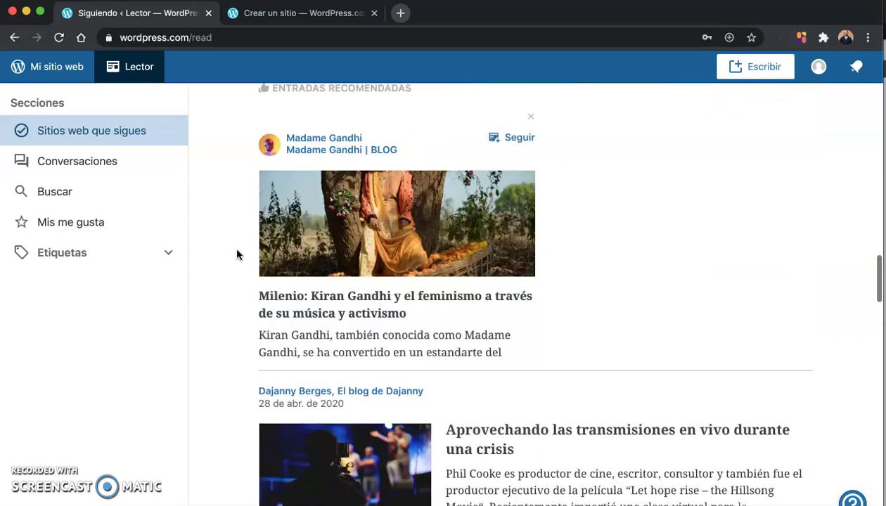
scroll(237, 254, "down", 4)
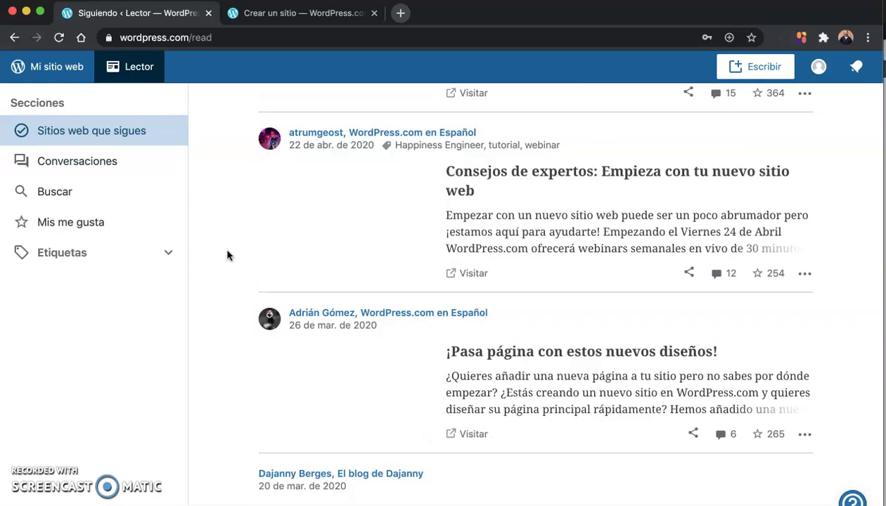
scroll(226, 254, "down", 4)
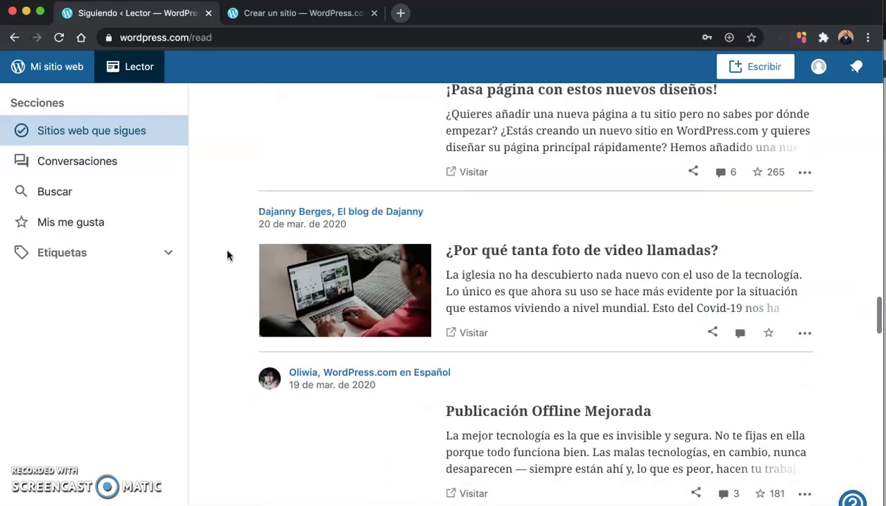
scroll(225, 251, "down", 3)
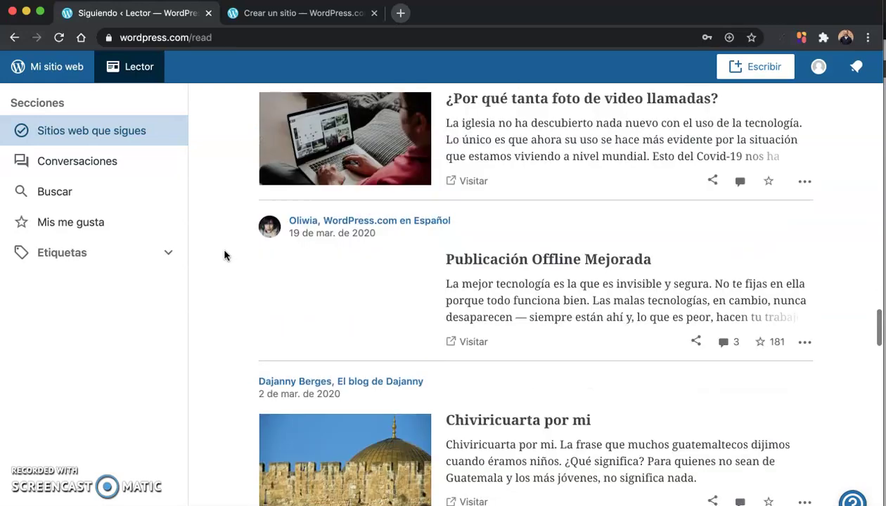
scroll(224, 255, "down", 6)
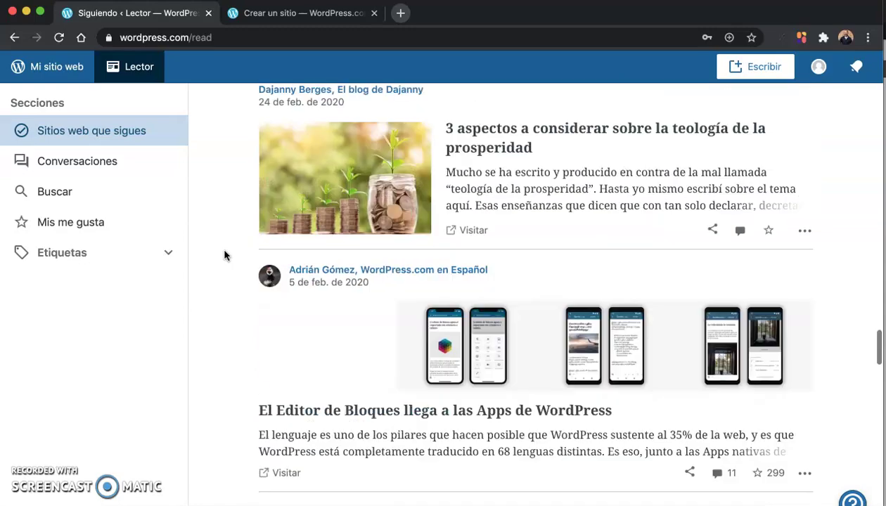
scroll(225, 254, "up", 10)
scroll(224, 255, "down", 10)
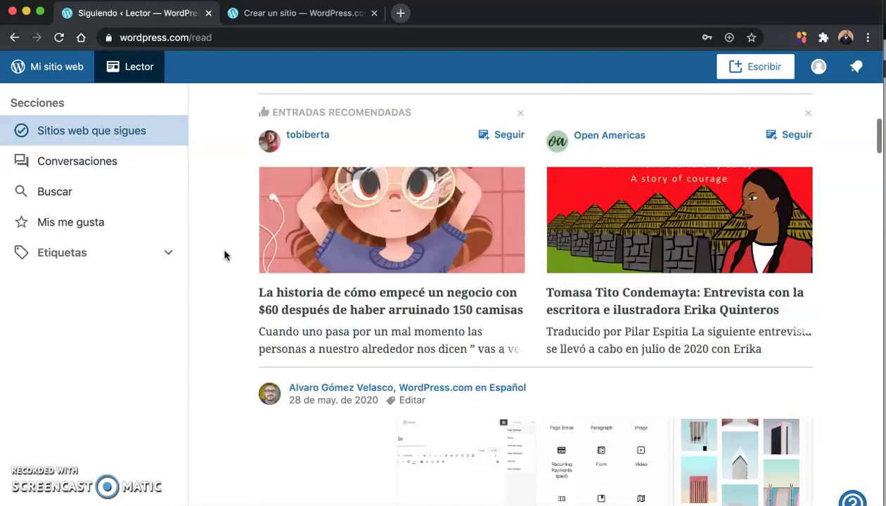
scroll(224, 254, "up", 15)
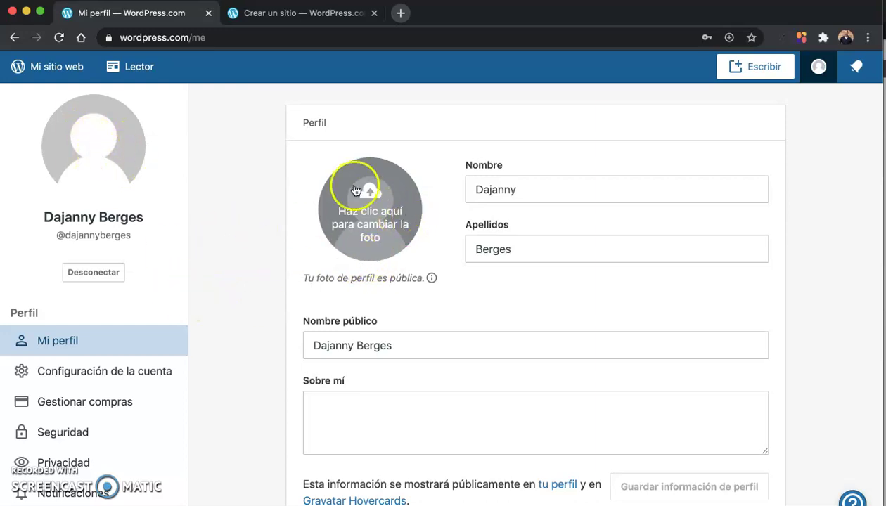
scroll(265, 234, "down", 1)
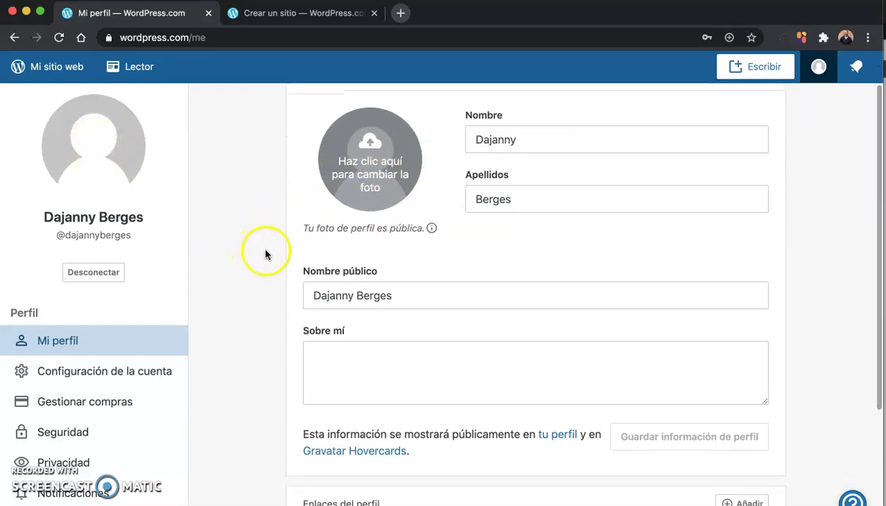
scroll(248, 325, "down", 1)
left_click(349, 333)
scroll(340, 320, "down", 5)
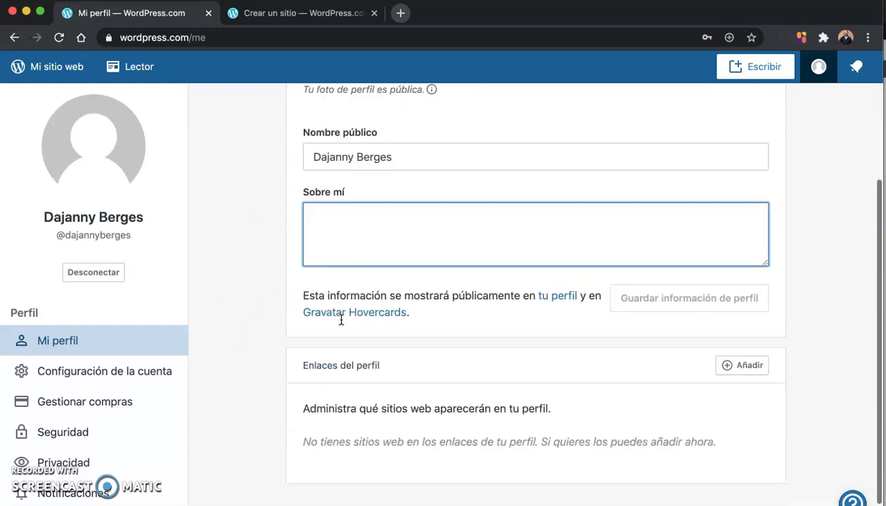
scroll(341, 320, "up", 6)
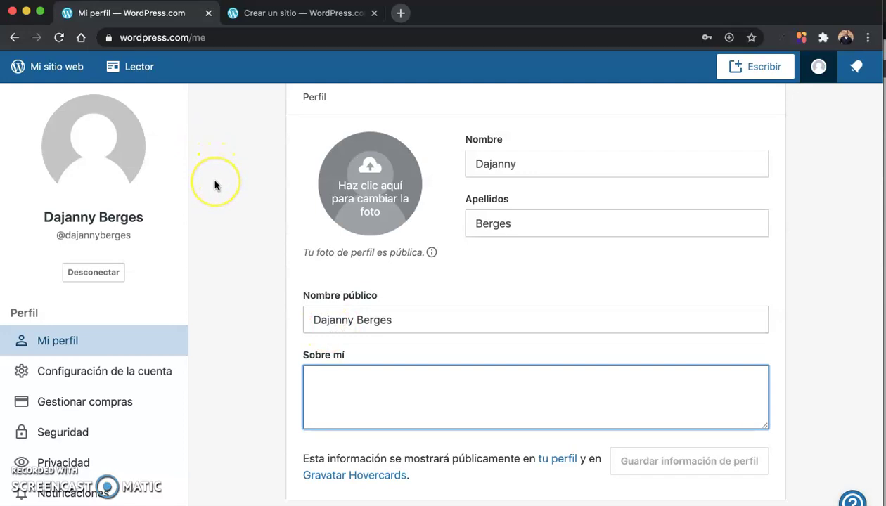
scroll(215, 185, "up", 1)
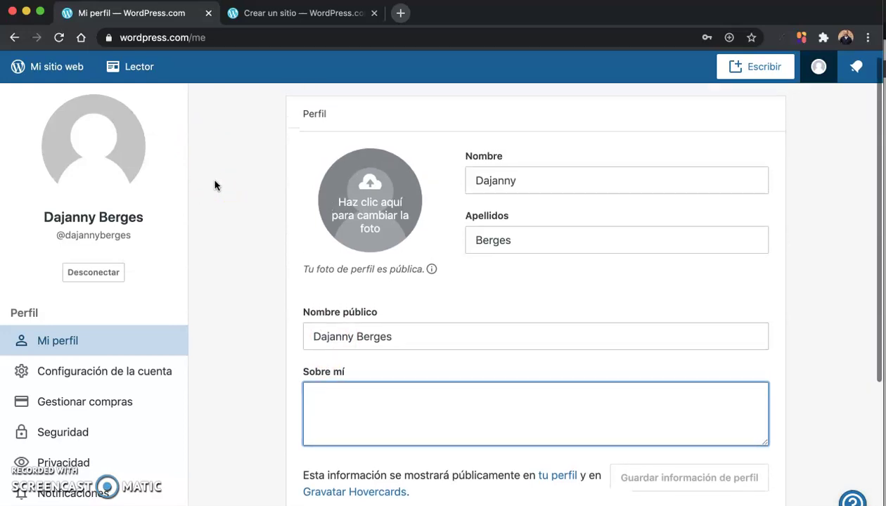
scroll(219, 188, "down", 2)
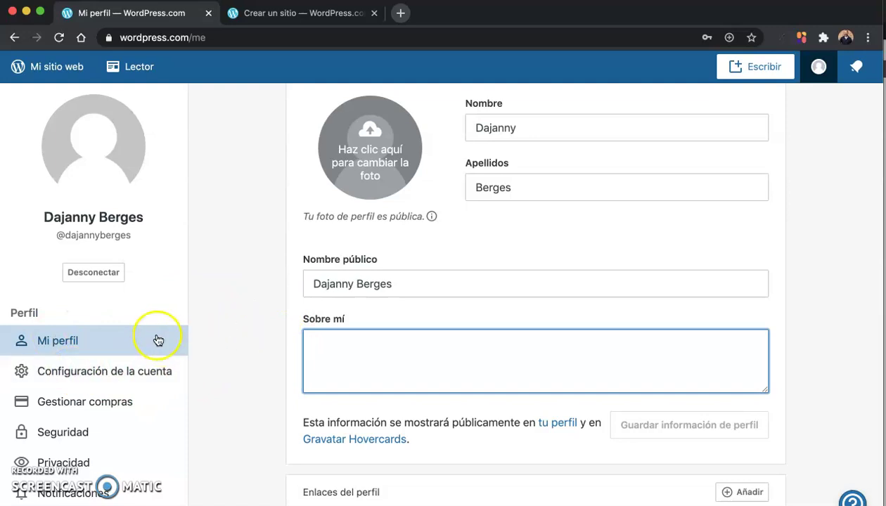
left_click(121, 366)
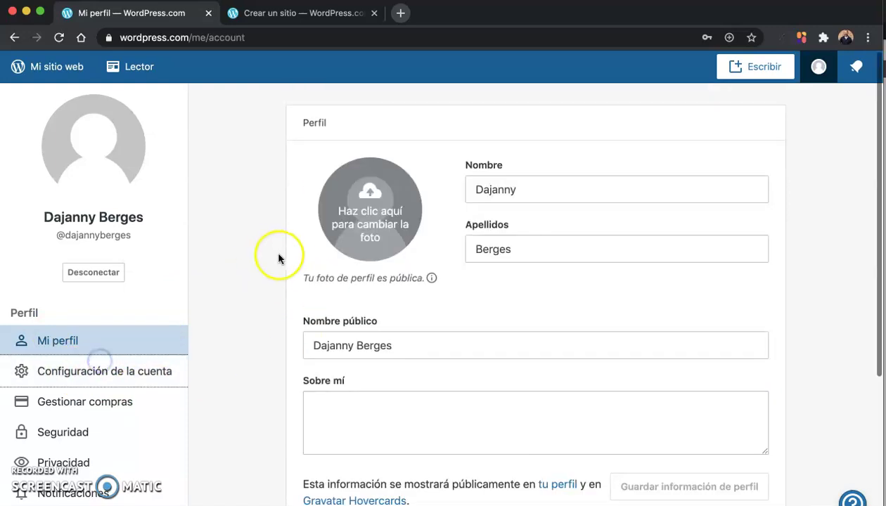
scroll(223, 222, "down", 3)
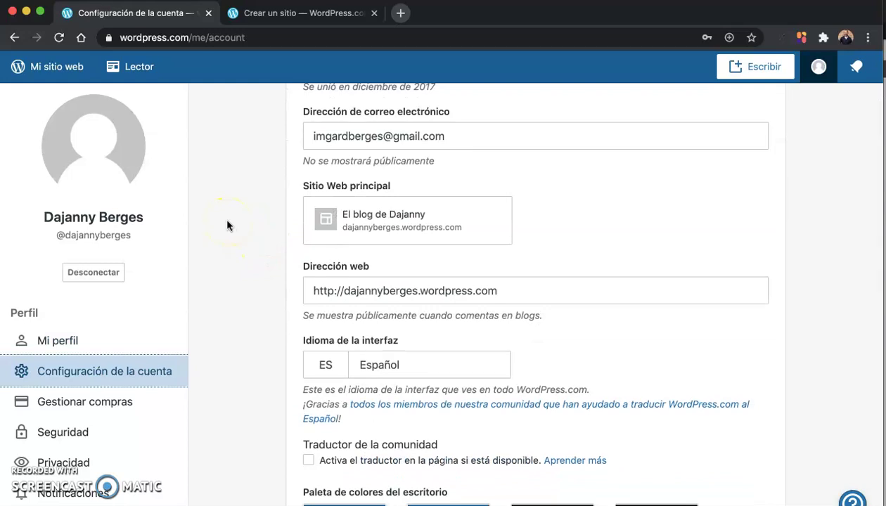
scroll(226, 225, "down", 3)
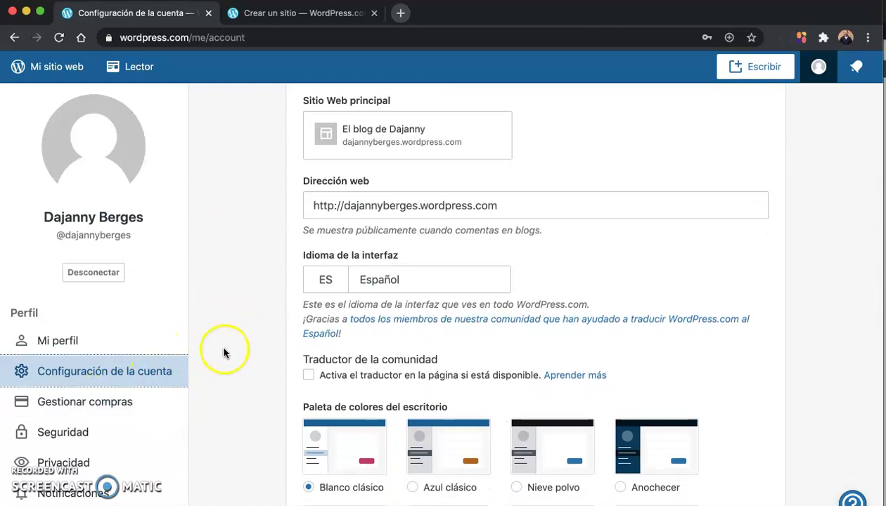
scroll(224, 351, "down", 3)
scroll(223, 350, "down", 1)
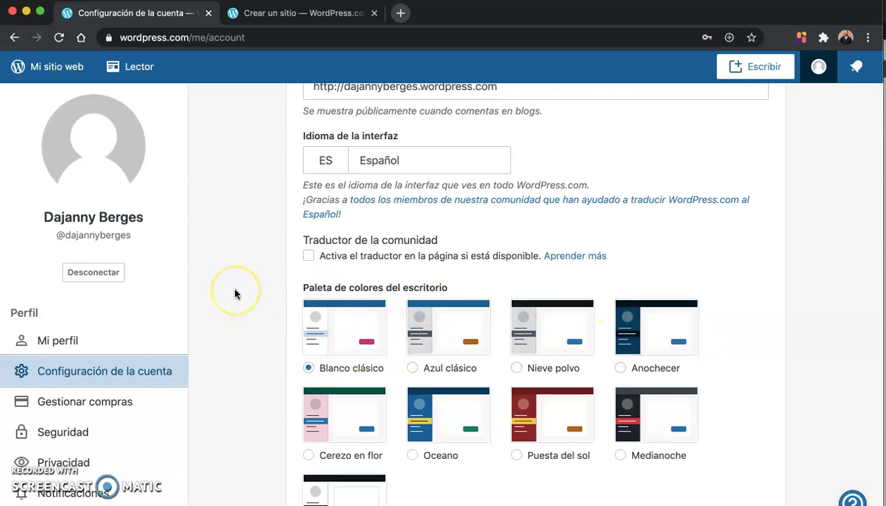
scroll(235, 294, "down", 5)
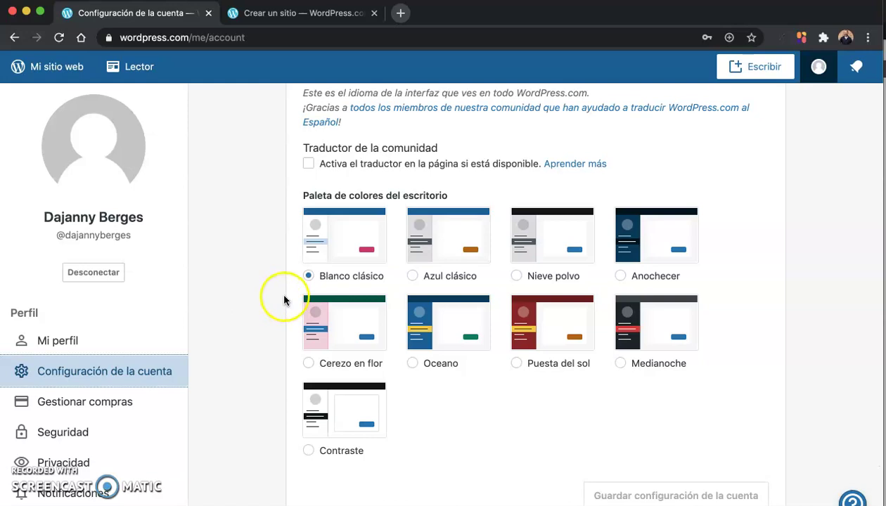
scroll(524, 405, "down", 1)
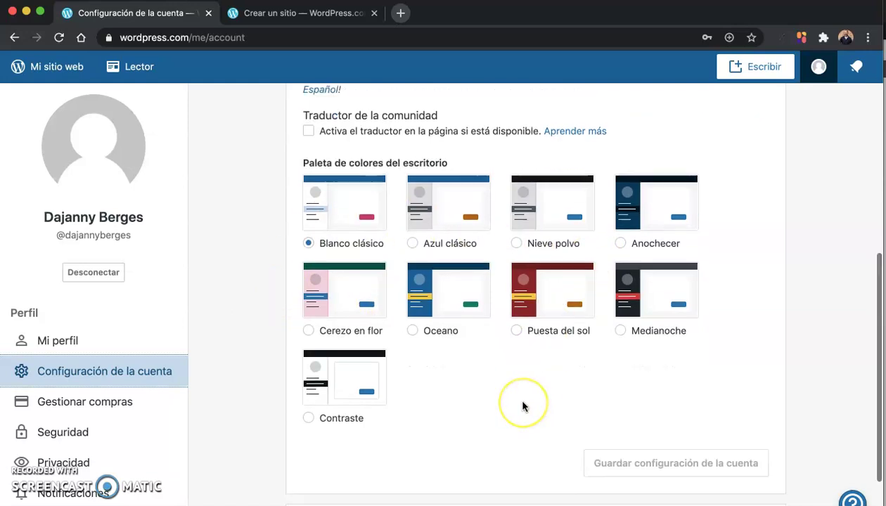
scroll(521, 405, "up", 8)
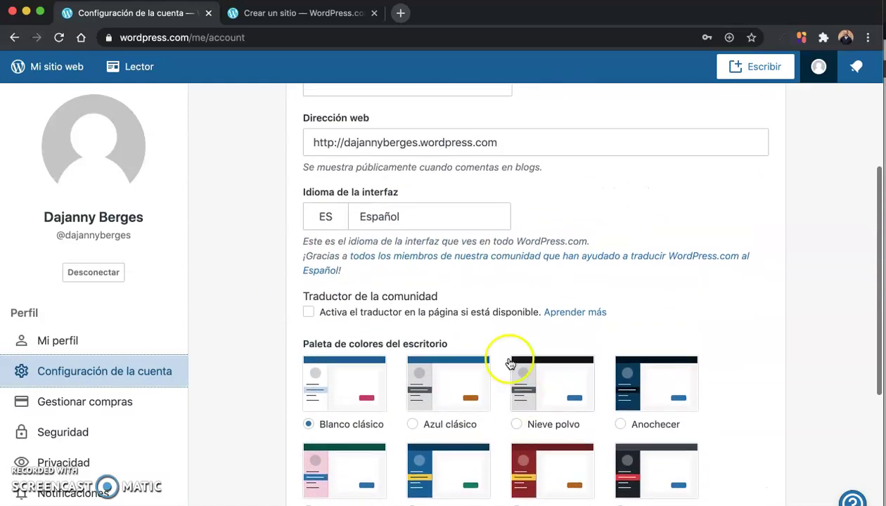
scroll(489, 325, "up", 3)
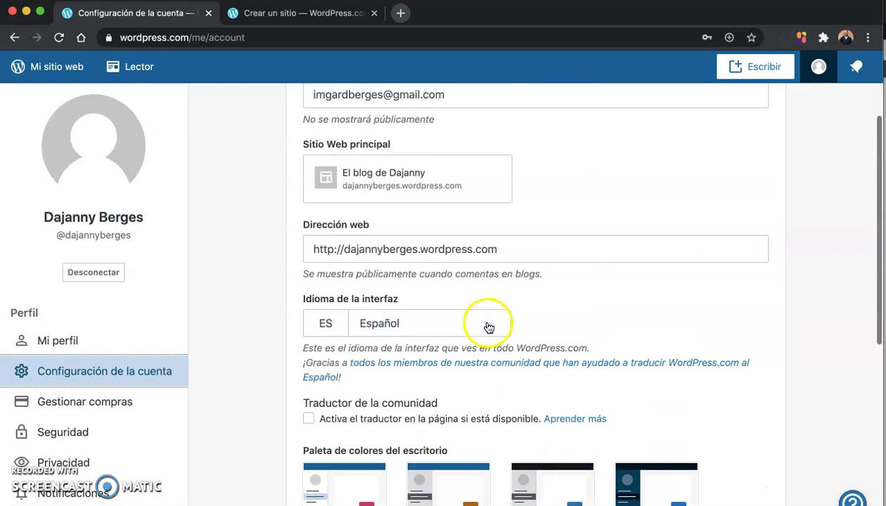
left_click(242, 248)
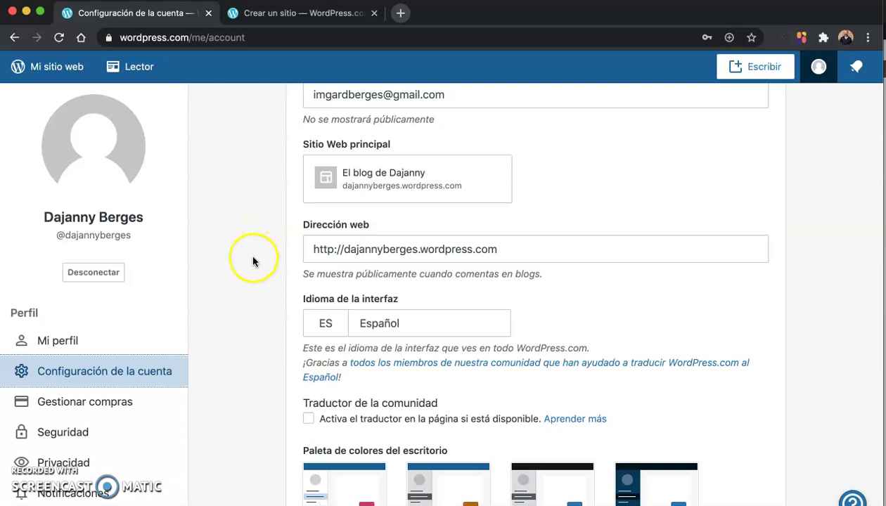
scroll(253, 261, "up", 1)
scroll(253, 261, "up", 3)
scroll(253, 261, "up", 2)
left_click(277, 225)
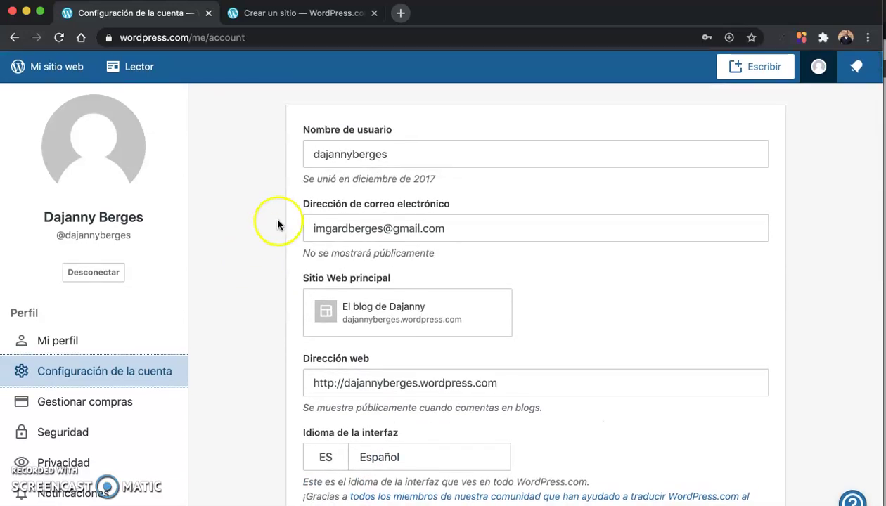
scroll(253, 229, "down", 3)
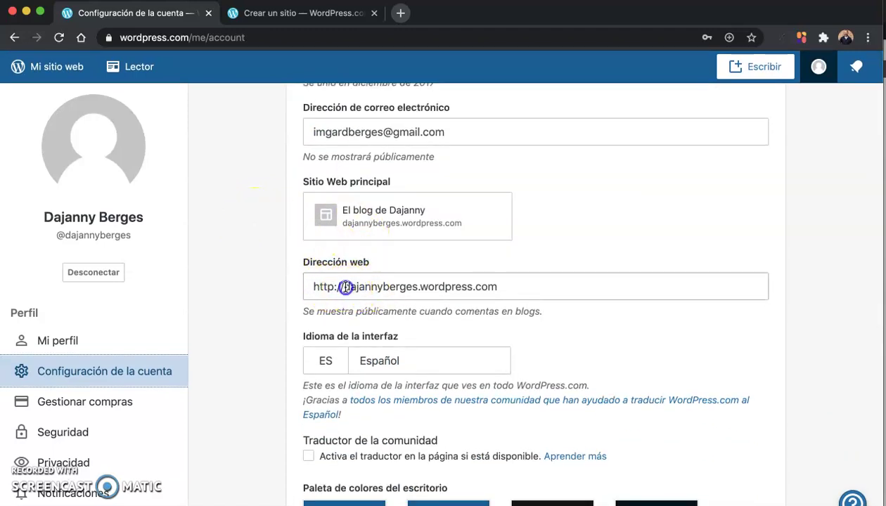
Step: Highlight the site name, then the 'wordpress.' part, of the Dirección web address
left_click_drag(344, 287, 411, 290)
left_click(239, 281)
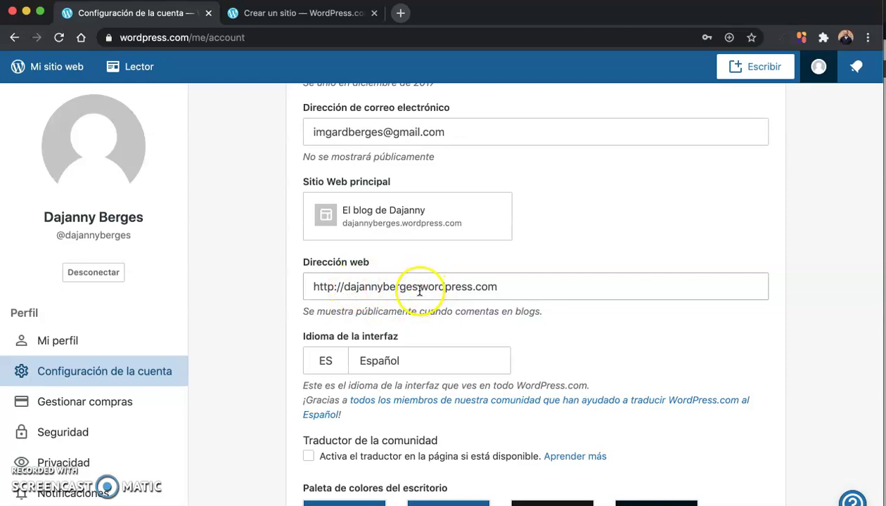
left_click(475, 289)
left_click_drag(475, 289, 423, 288)
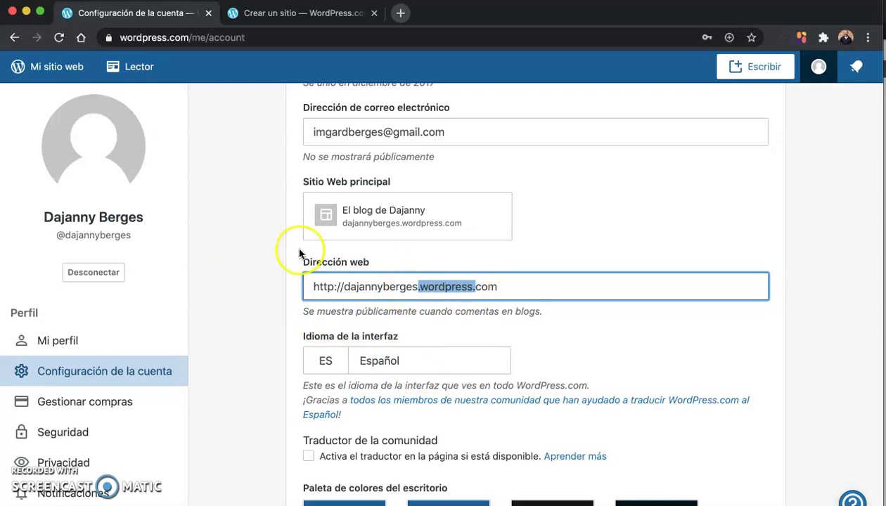
left_click(258, 250)
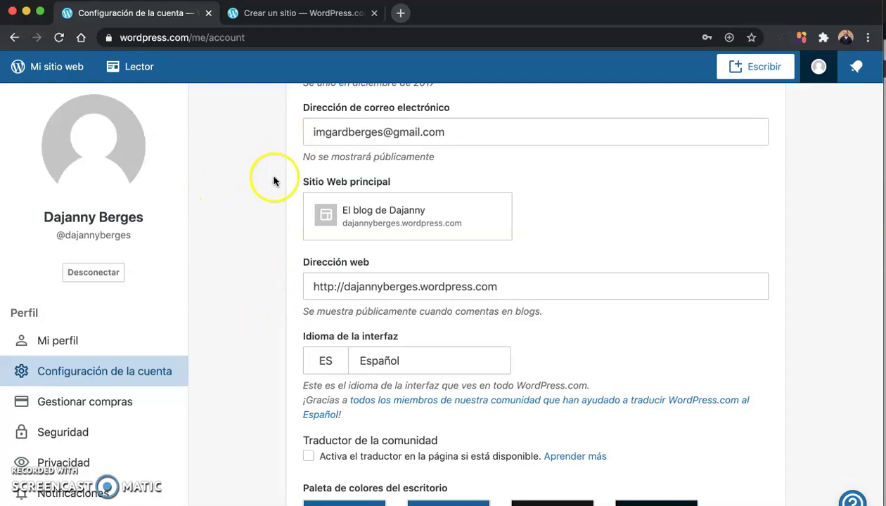
Step: Highlight the site name once more, then go to the Mi sitio web dashboard
scroll(275, 227, "down", 1)
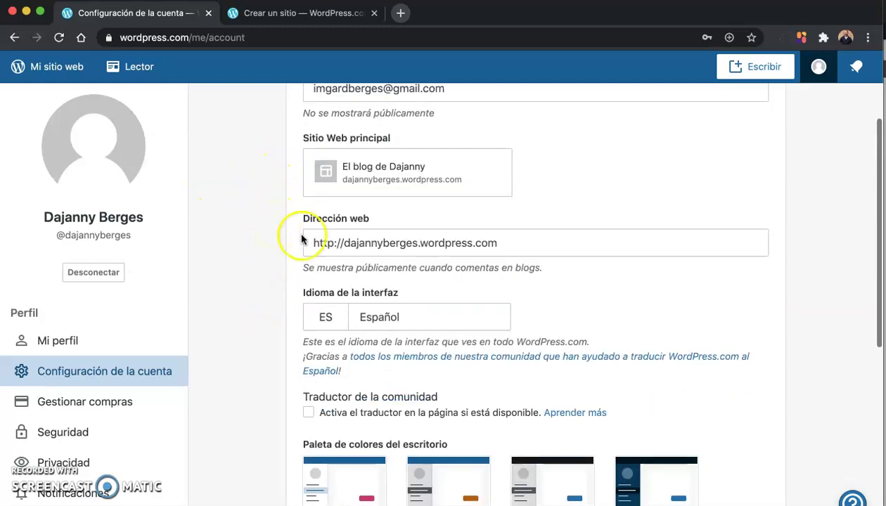
left_click(390, 242)
double_click(389, 243)
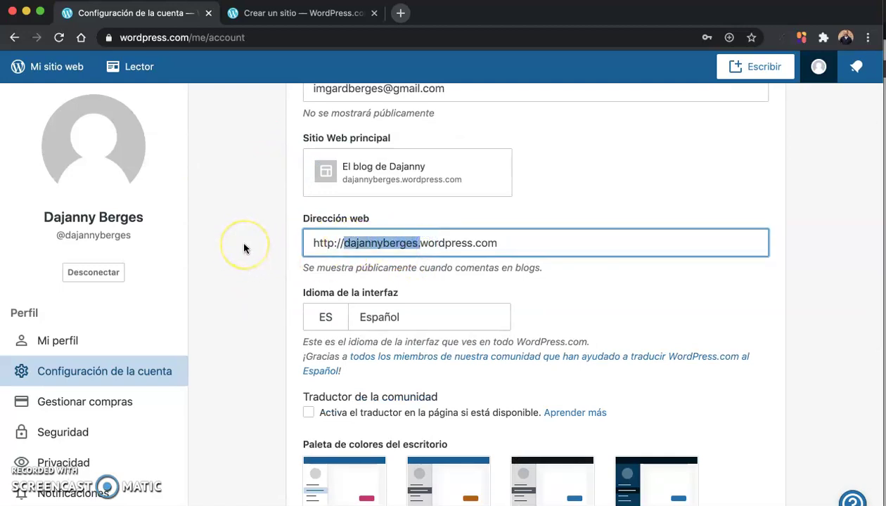
scroll(244, 244, "up", 3)
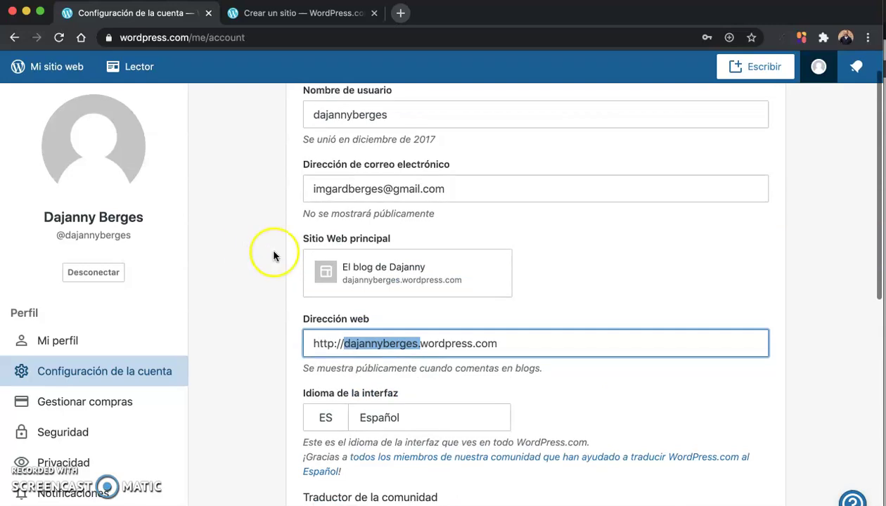
left_click(52, 73)
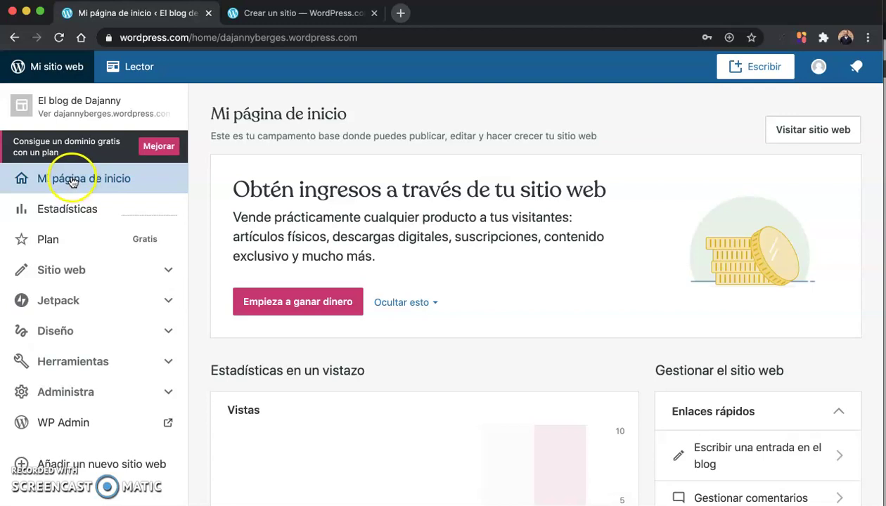
Step: Expand Sitio web in the sidebar and open the Entradas list of posts
left_click(64, 179)
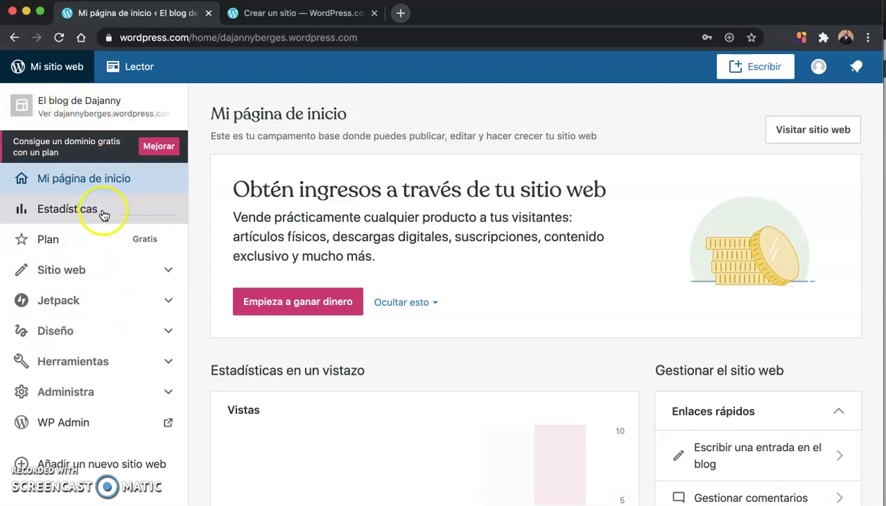
left_click(63, 270)
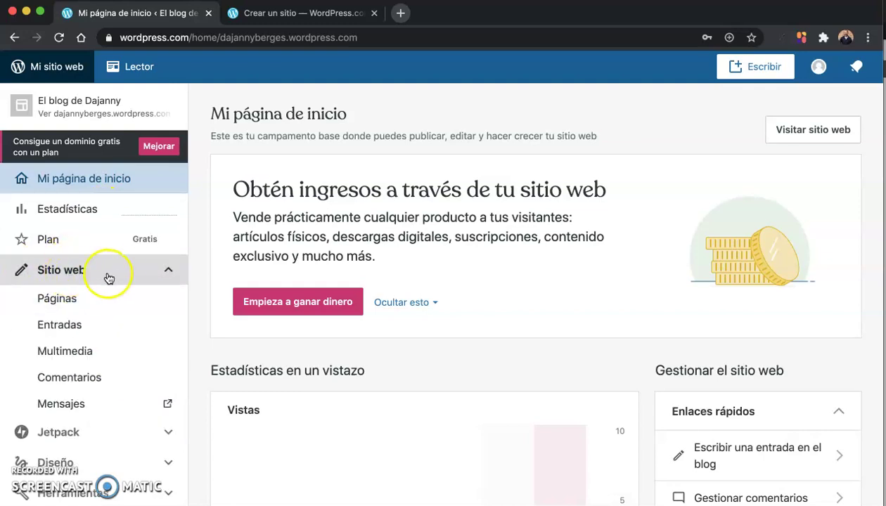
scroll(118, 275, "down", 2)
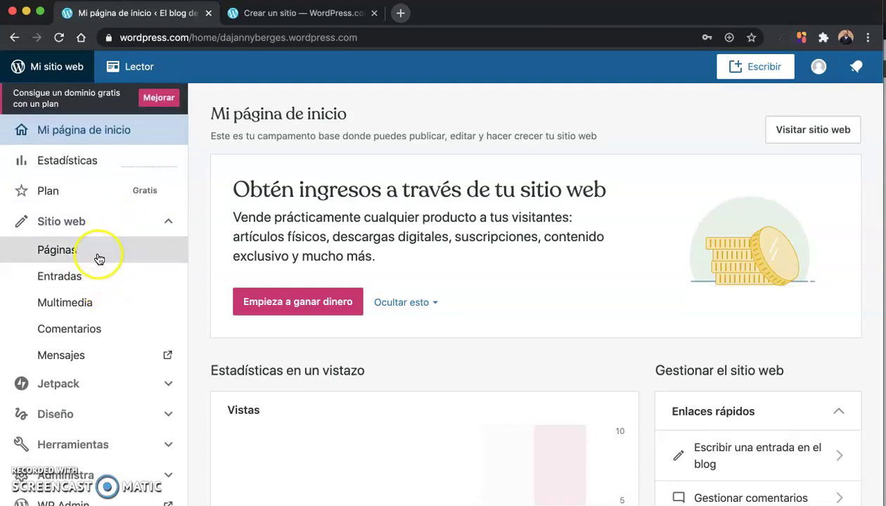
left_click(100, 278)
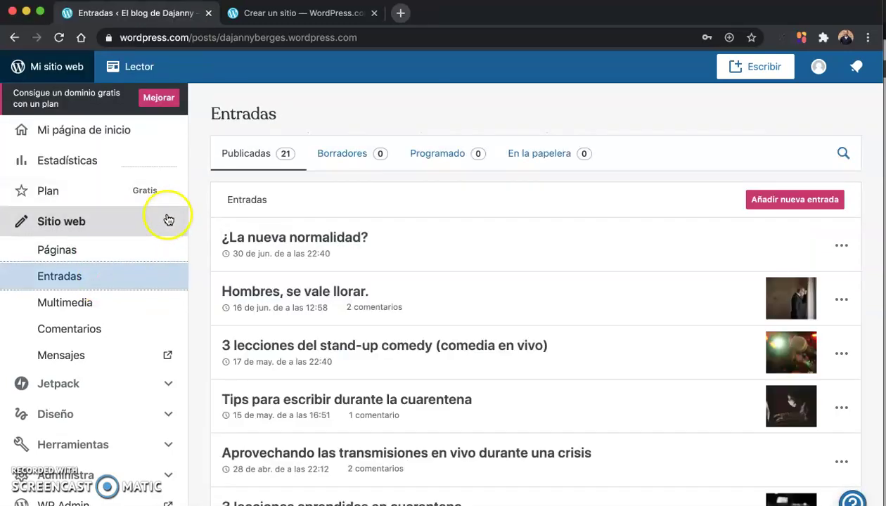
Step: Browse the 21 published posts, then start a new post with Añadir nueva entrada
scroll(202, 250, "down", 3)
scroll(202, 250, "up", 3)
left_click(210, 255)
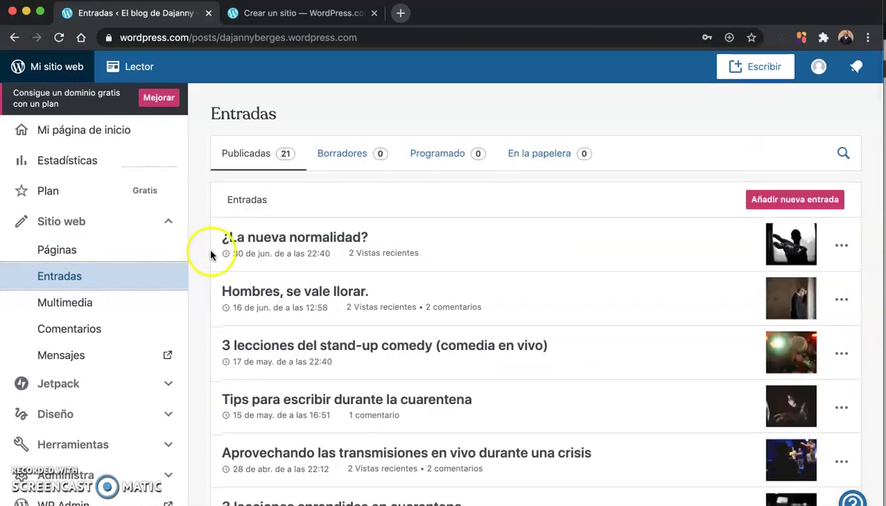
scroll(210, 254, "down", 10)
scroll(212, 254, "up", 10)
left_click(418, 155)
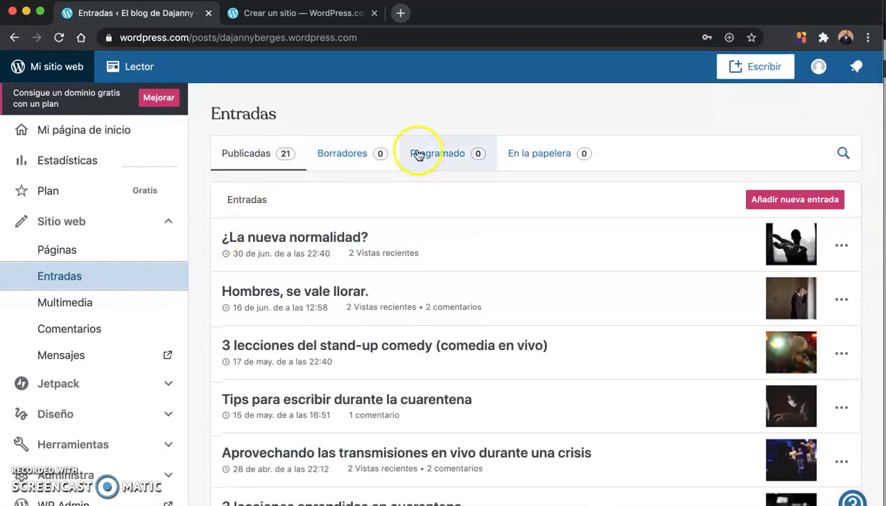
left_click(803, 198)
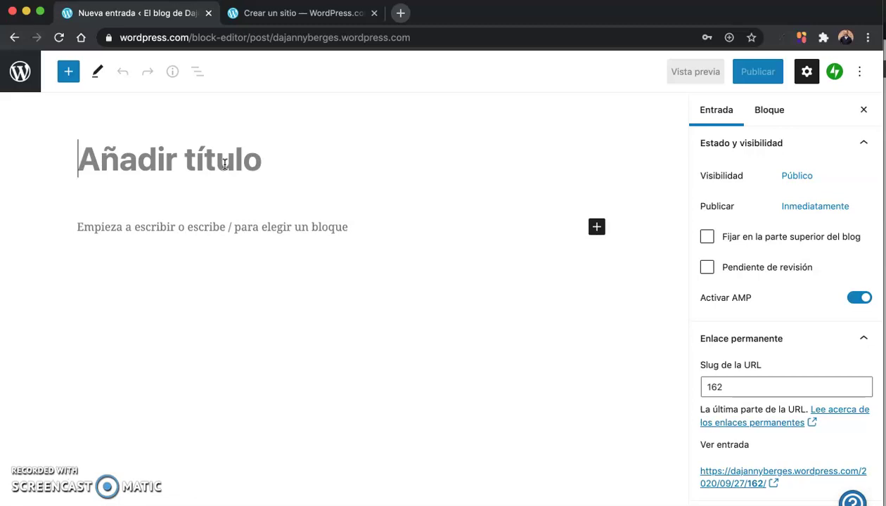
Step: Title the post 'Cómo hacer un blog en 5 pasos sencillos' and move into the empty paragraph
type("Cómo hace")
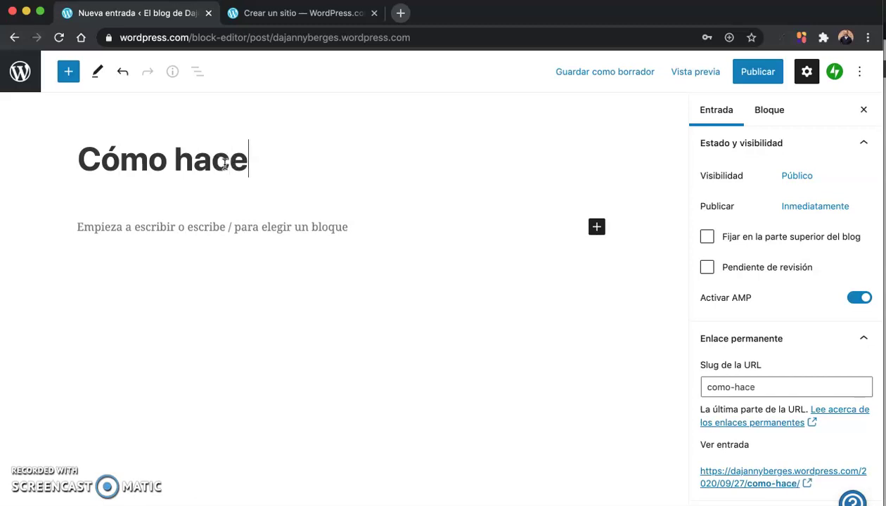
type("r un blog")
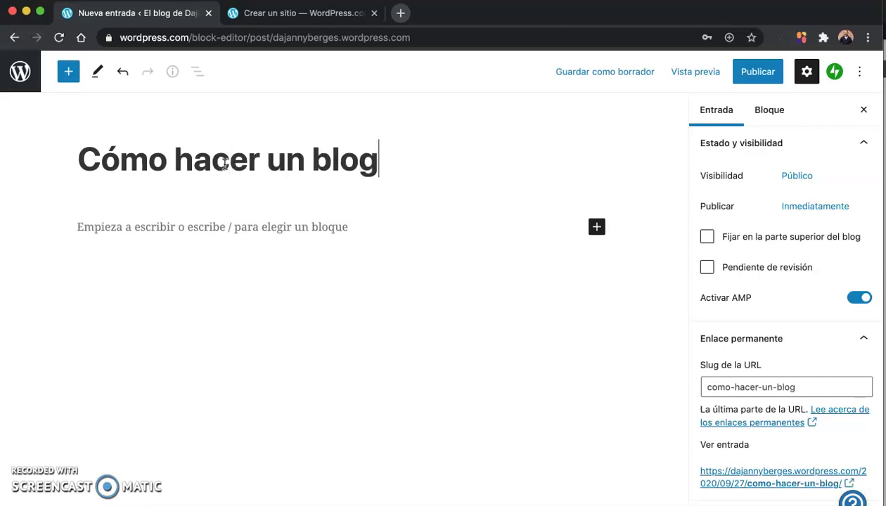
type(" en 3")
key("BackSpace")
key("BackSpace")
type("5 paso")
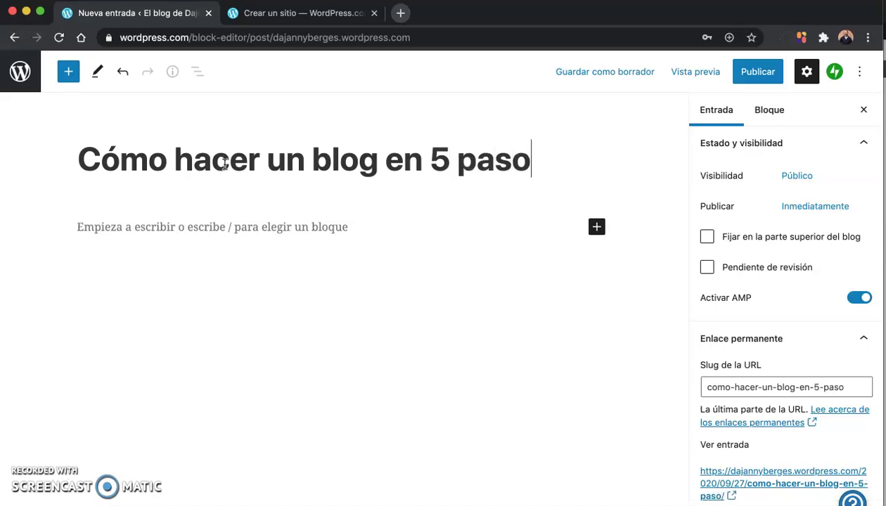
type("s sencillos")
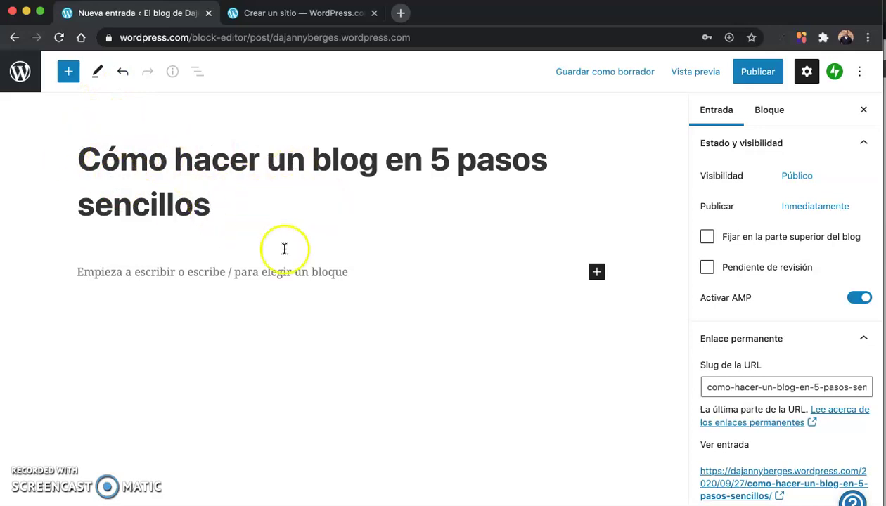
left_click(214, 309)
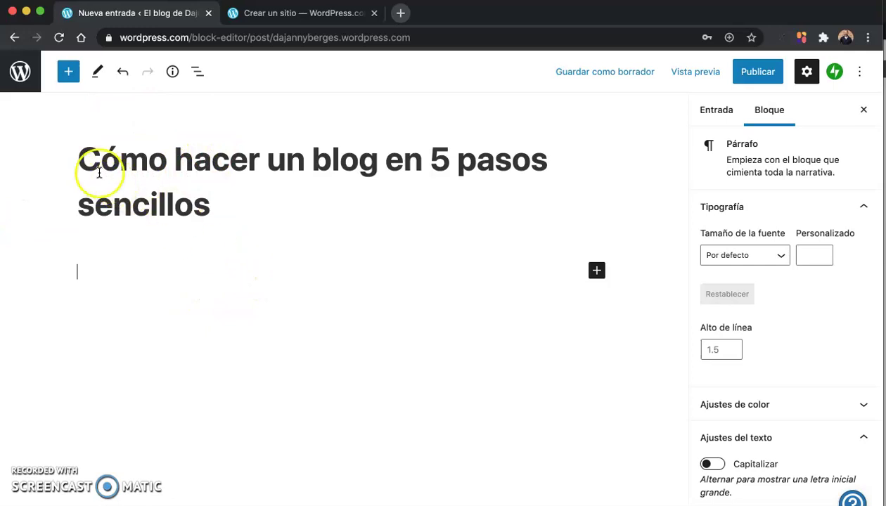
Step: Write the intro paragraph, pasting the copied title to end it with 'Aquí te presento Cómo hacer un blog en 5 pasos sencillos.'
triple_click(257, 218)
key("super+c")
left_click(97, 275)
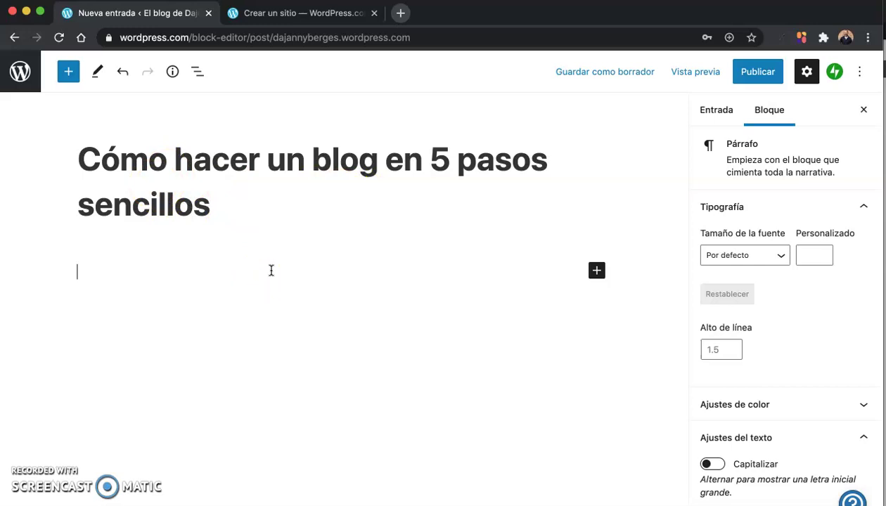
type("Todo ")
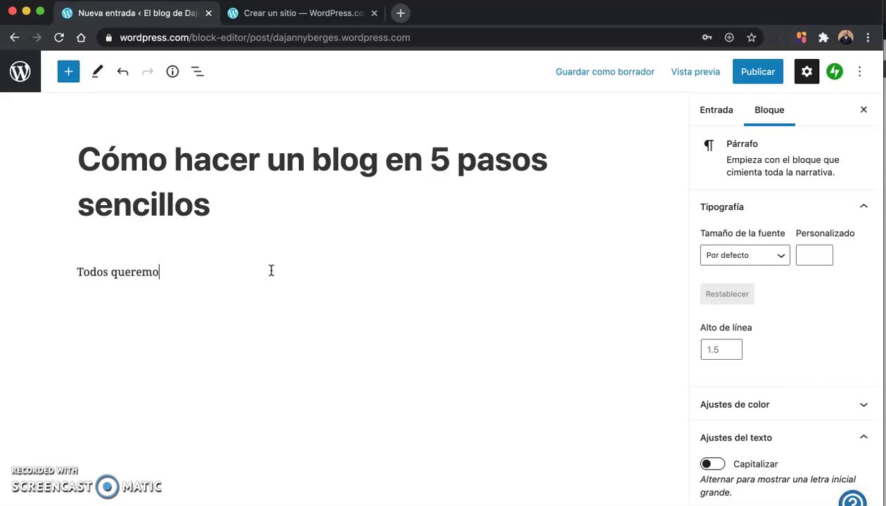
type("s queremos tener una pl")
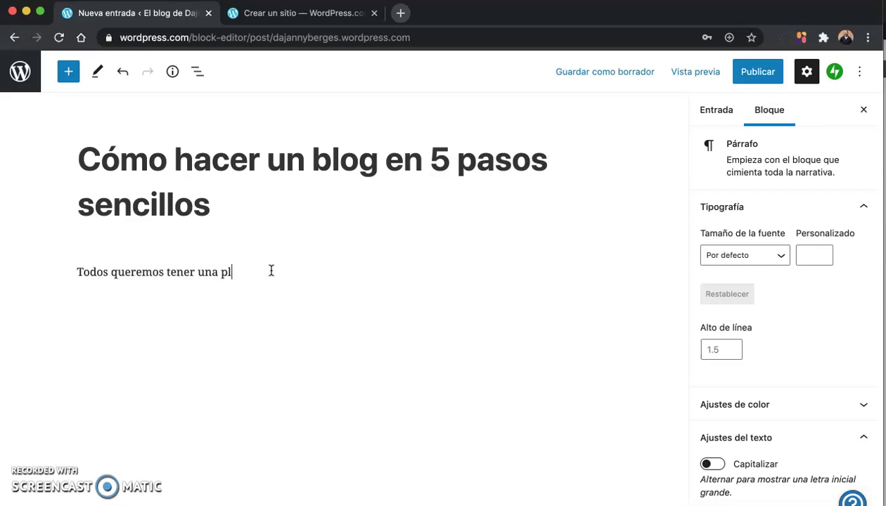
type("ataforma dónde podamos expresarnos. Aquí te presento")
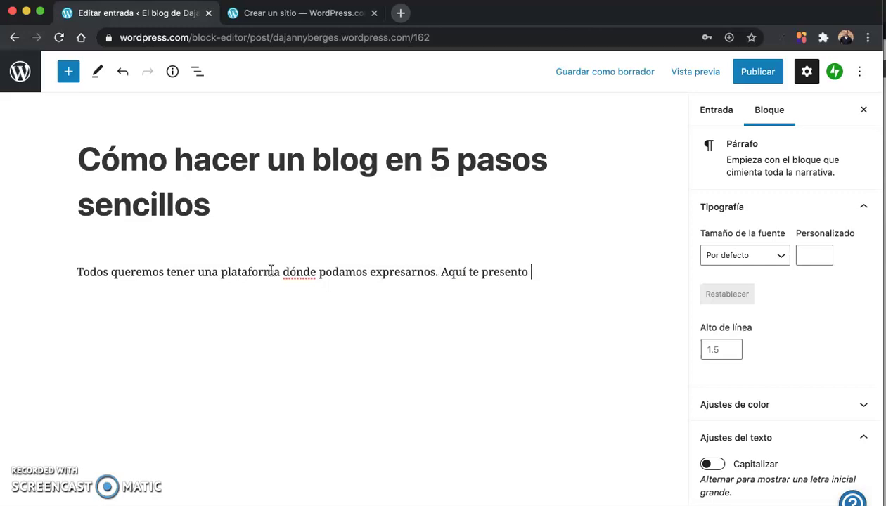
key("super+v")
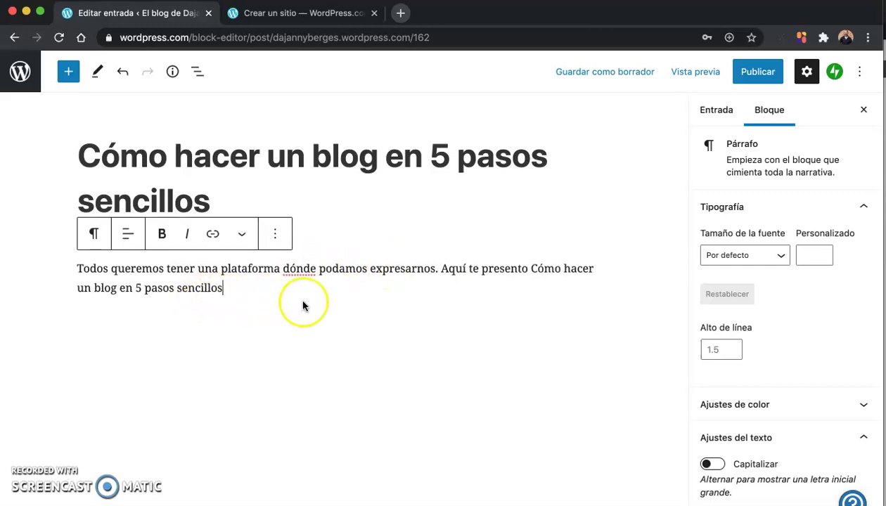
type(".")
key("Return")
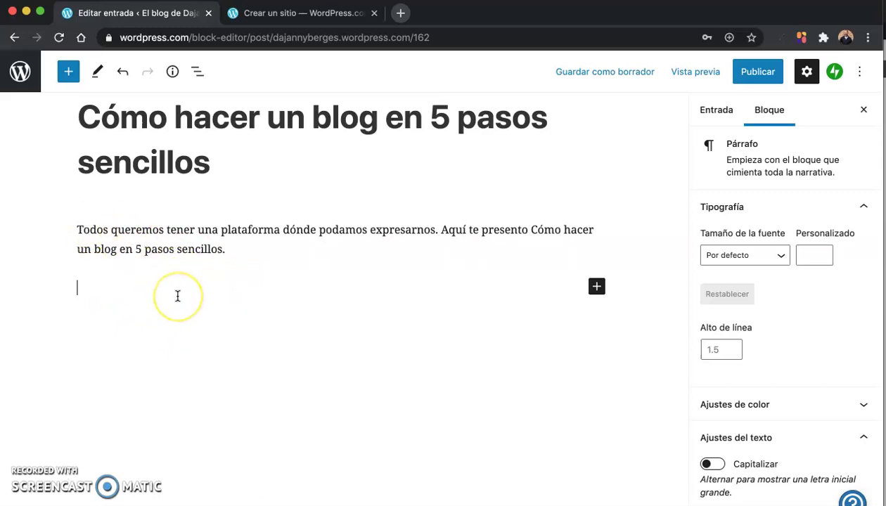
Step: Add empty paragraphs and insert an Imagen block below the intro via a block library search for 'im'
key("Return")
key("Return")
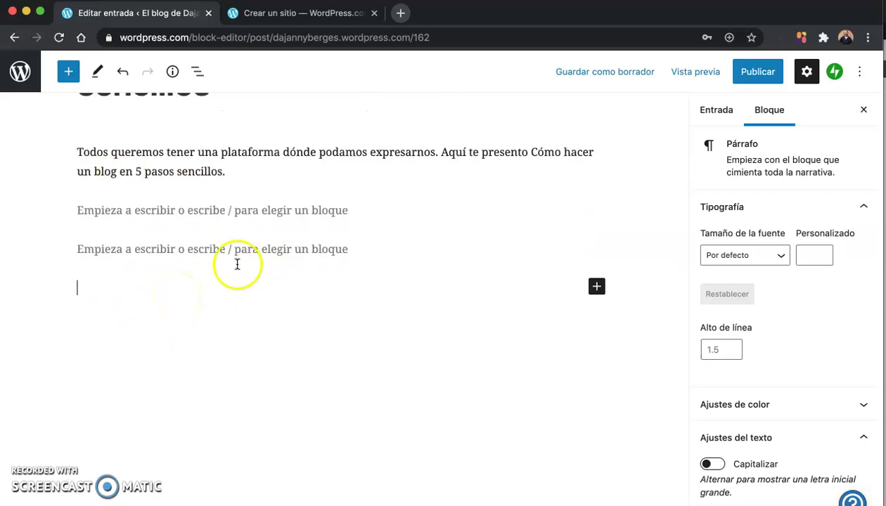
scroll(176, 274, "up", 3)
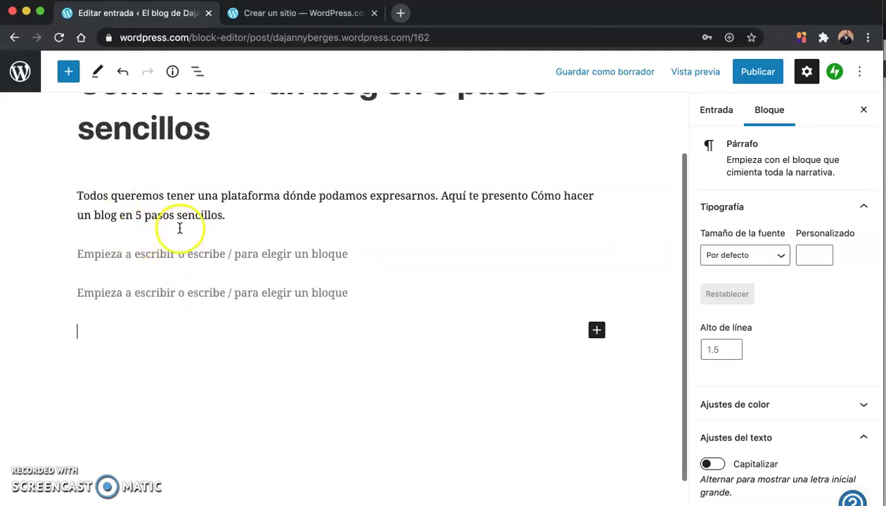
left_click(111, 256)
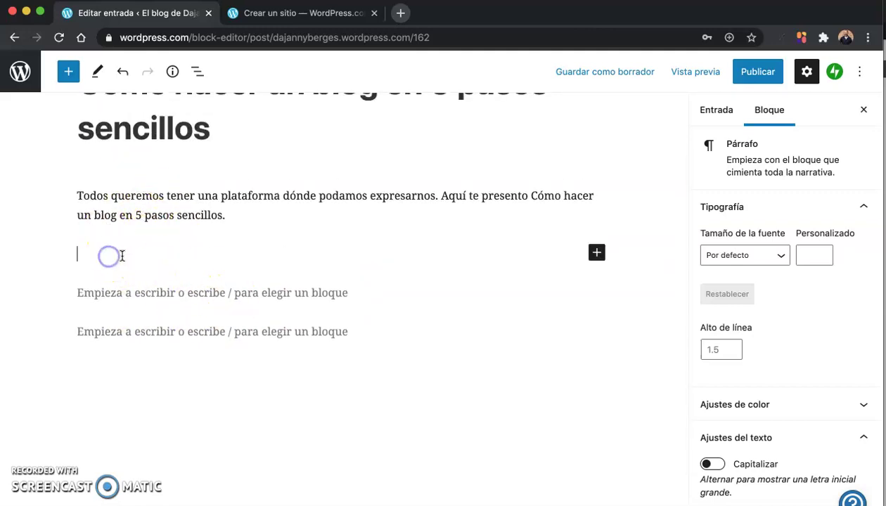
left_click(597, 254)
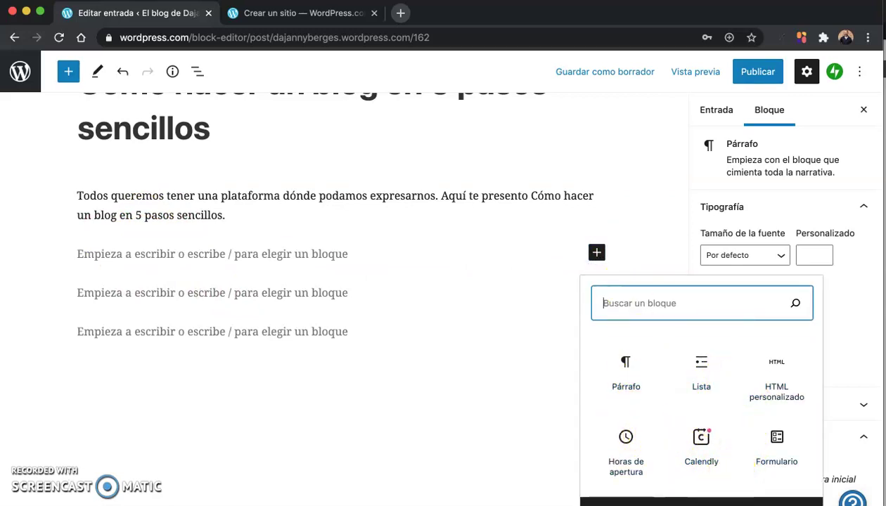
key("Escape")
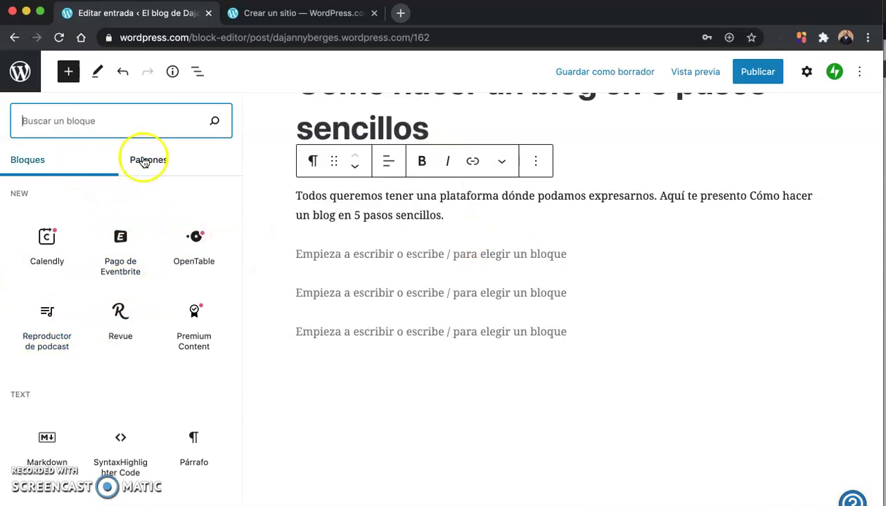
scroll(126, 263, "down", 1)
scroll(132, 281, "up", 1)
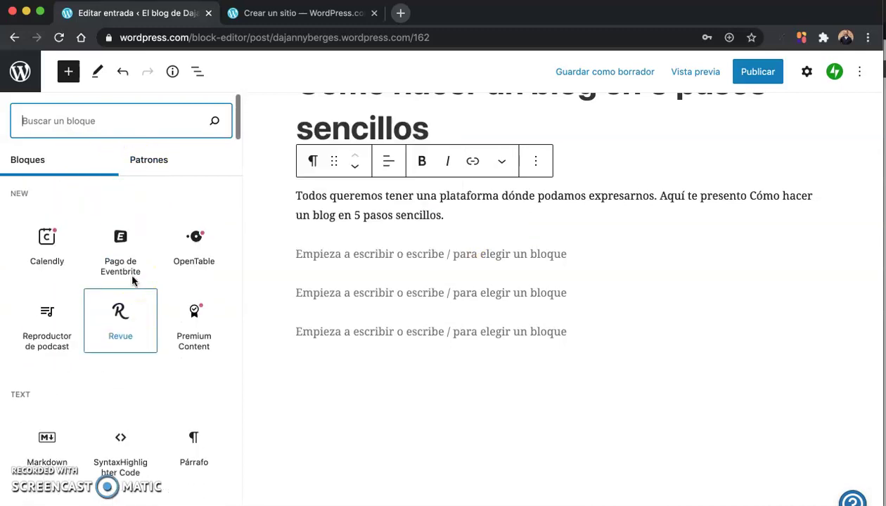
type("im")
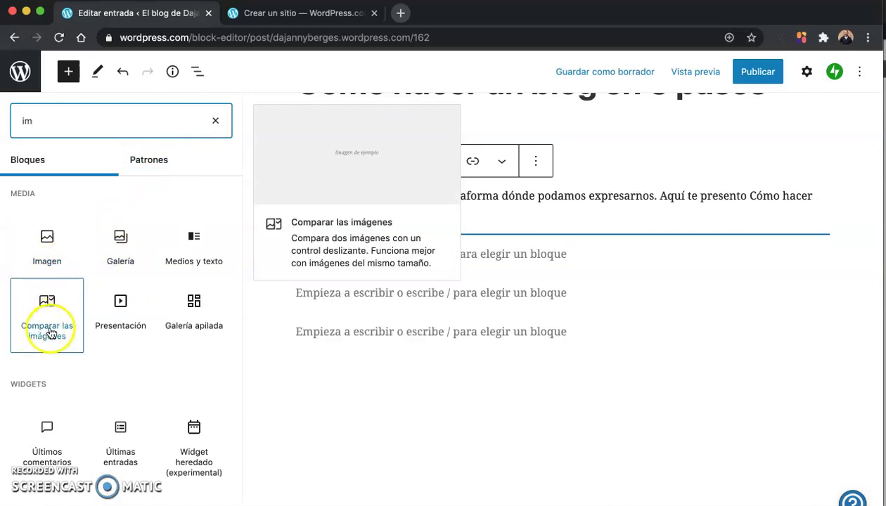
left_click(33, 240)
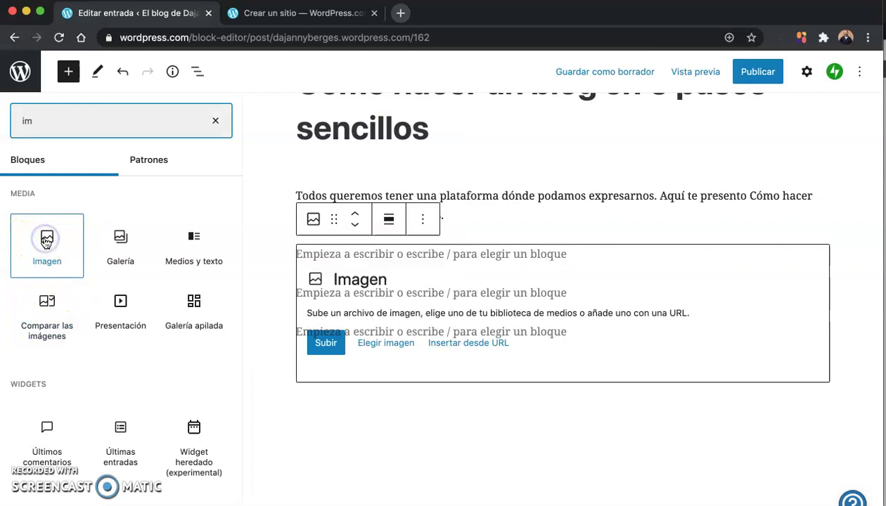
left_click(108, 250)
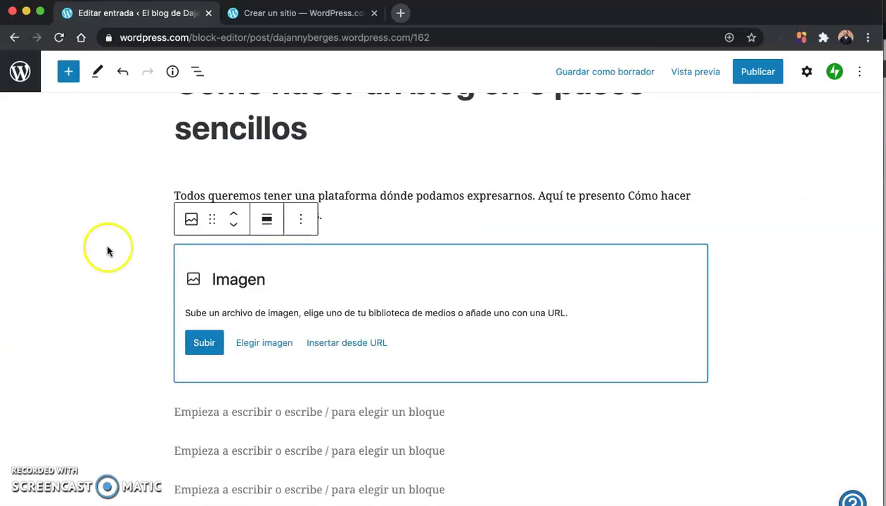
Step: Fill the image block with a free Pexels photo of hands typing on a laptop, found by searching 'Blog'
left_click(242, 344)
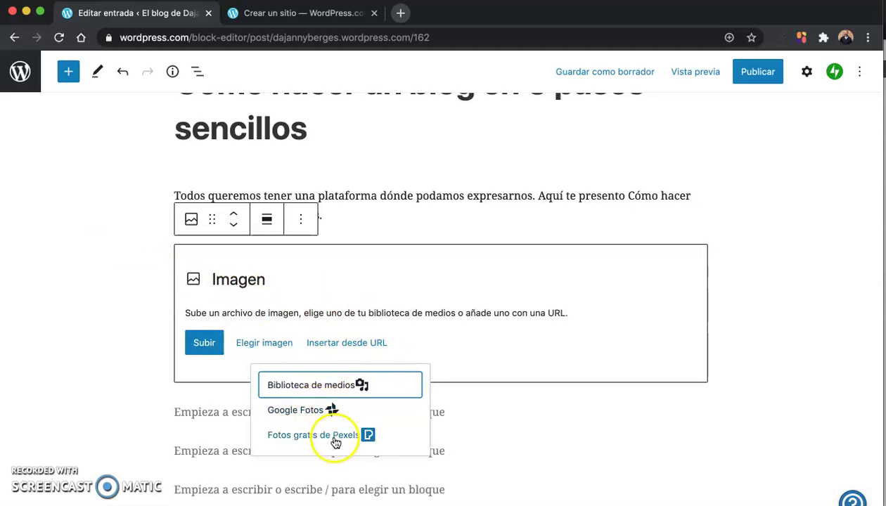
left_click(296, 437)
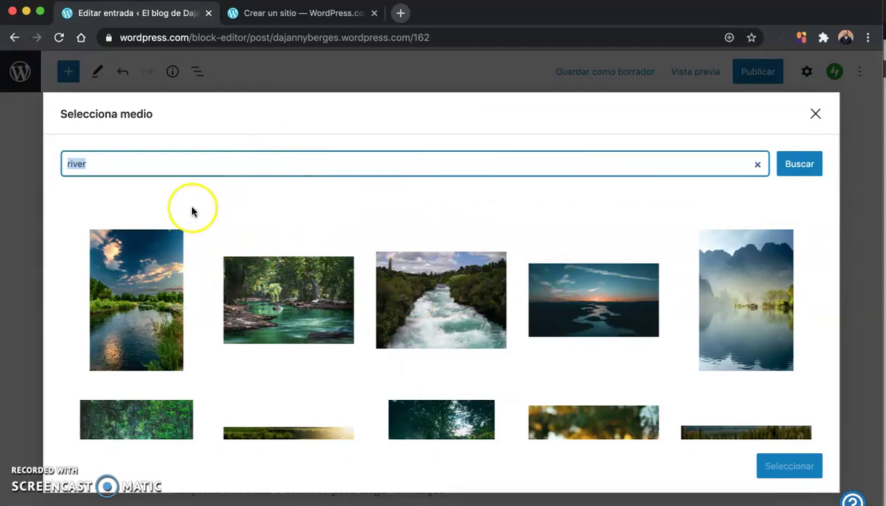
type("Blog")
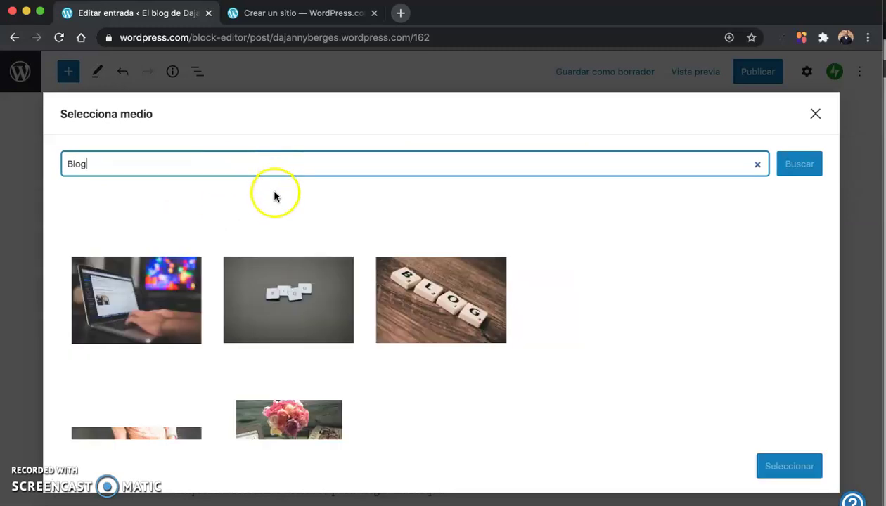
left_click(203, 314)
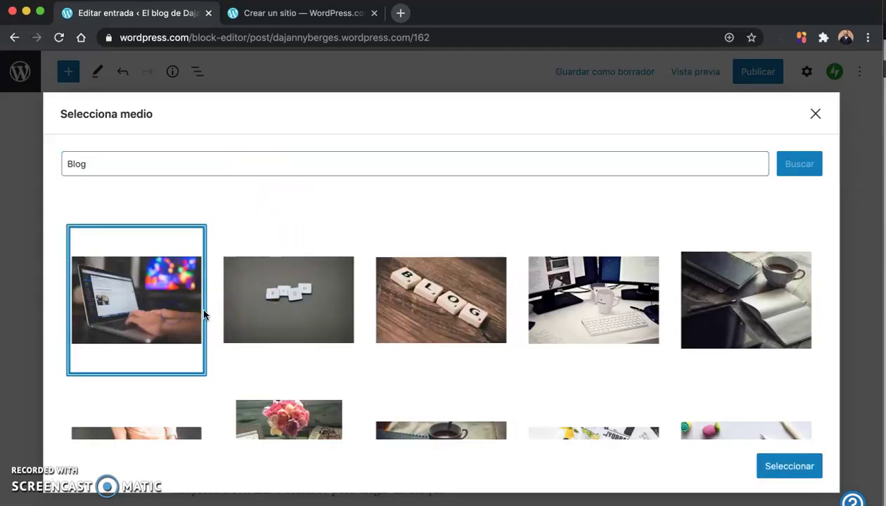
left_click(796, 466)
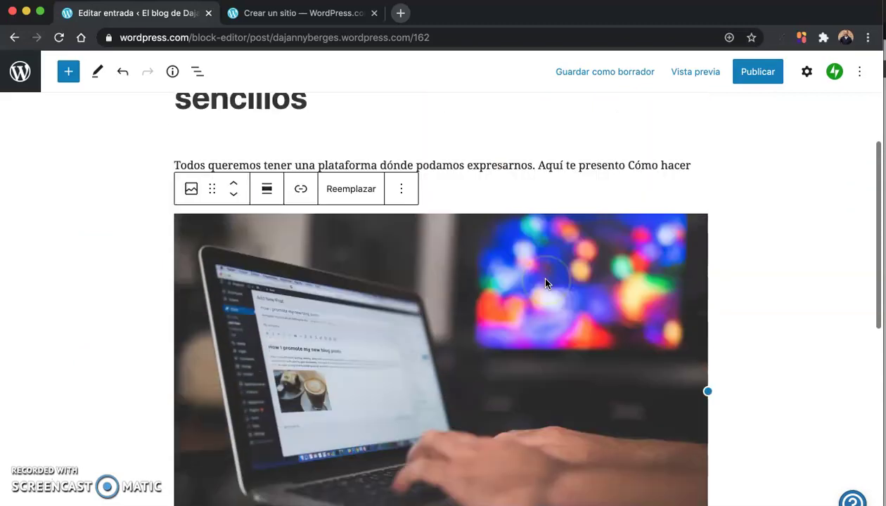
Step: Scroll over the post and open its desktop preview
scroll(542, 283, "down", 2)
scroll(542, 283, "up", 3)
scroll(540, 284, "down", 7)
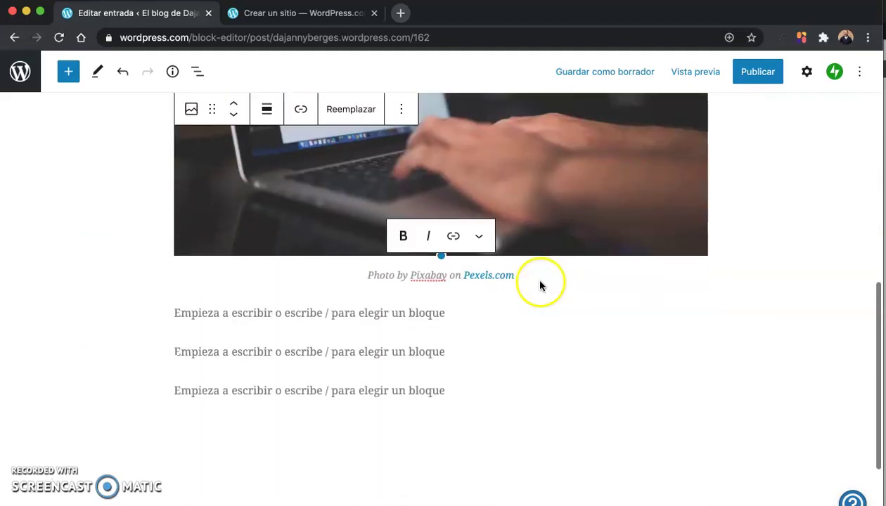
scroll(310, 301, "up", 6)
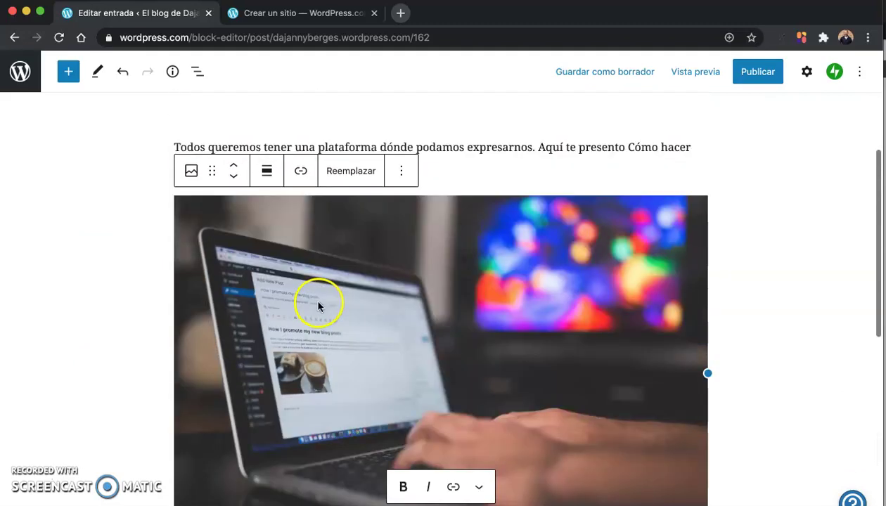
left_click(691, 75)
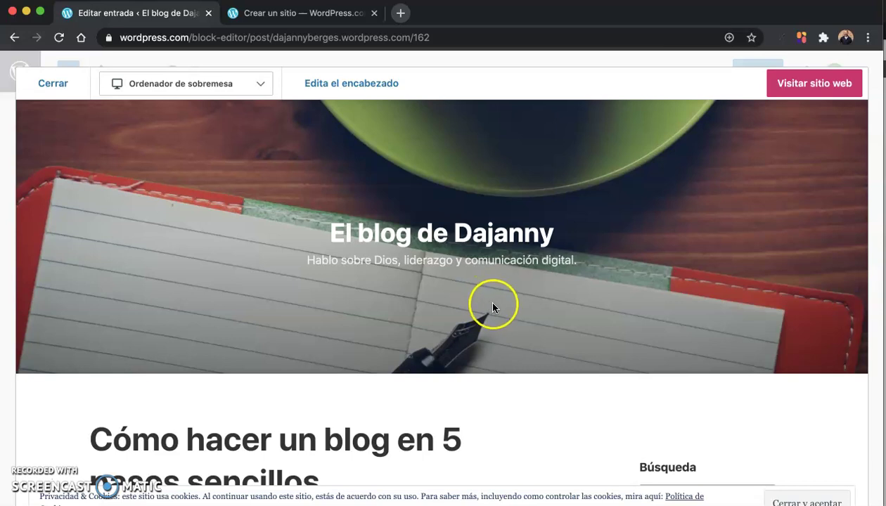
Step: Scroll through the site preview, then close it to return to the editor
scroll(492, 307, "down", 5)
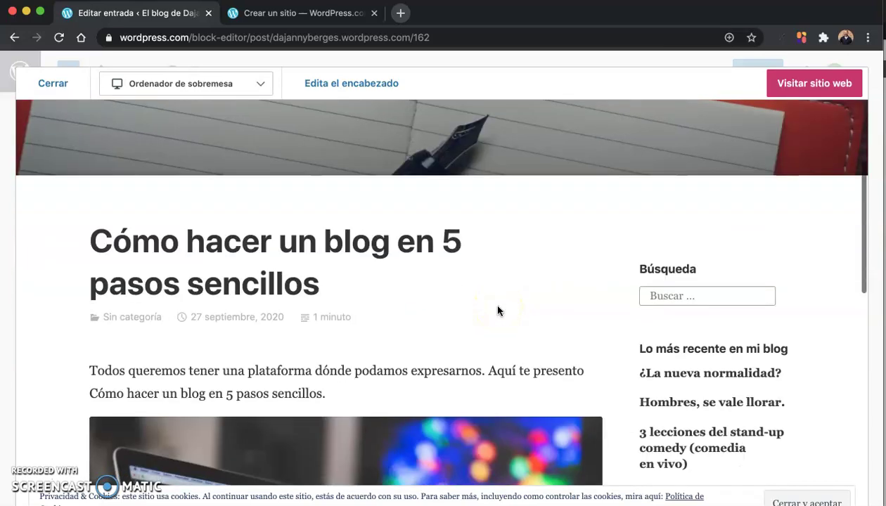
scroll(497, 310, "down", 6)
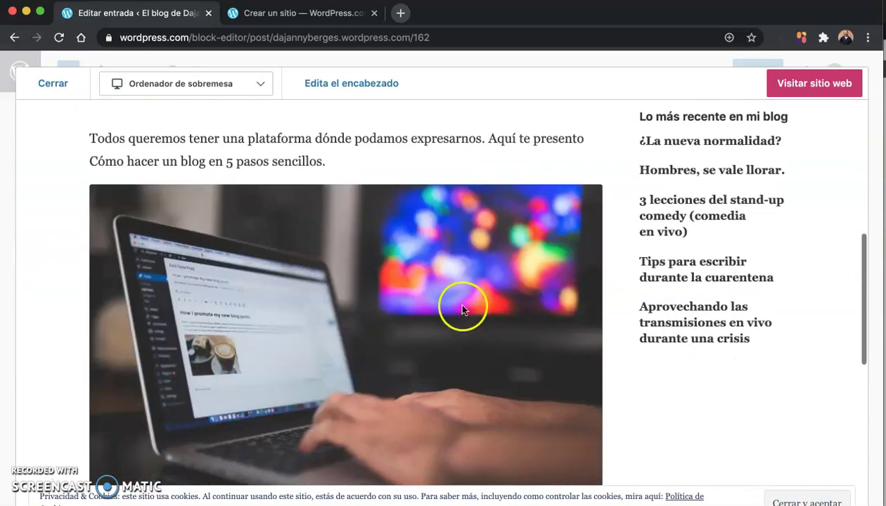
scroll(412, 313, "up", 5)
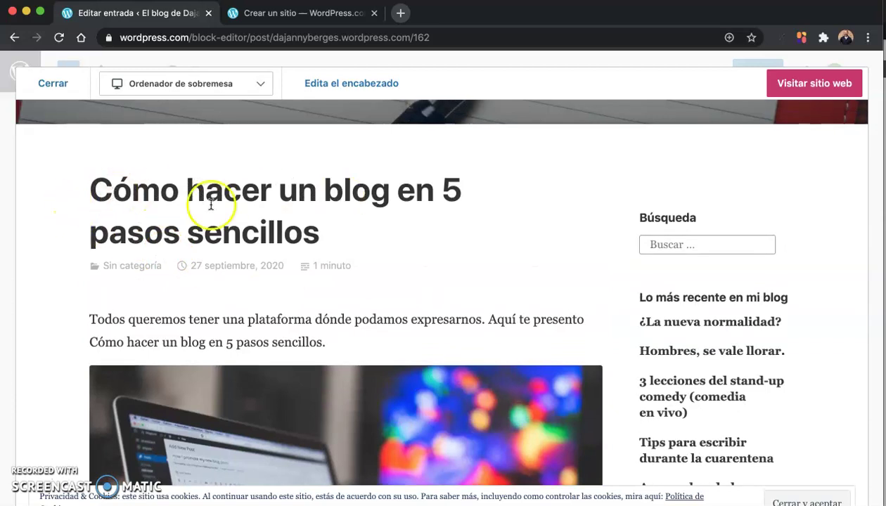
scroll(247, 293, "down", 2)
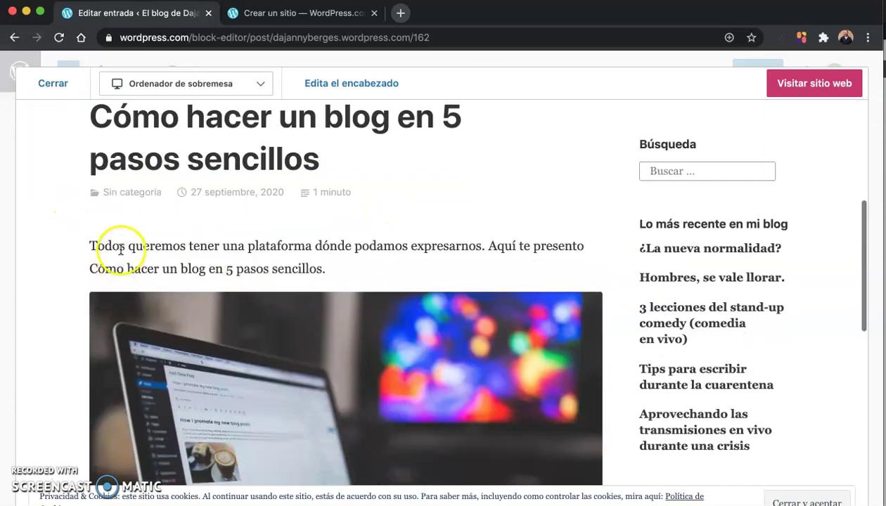
scroll(340, 267, "down", 7)
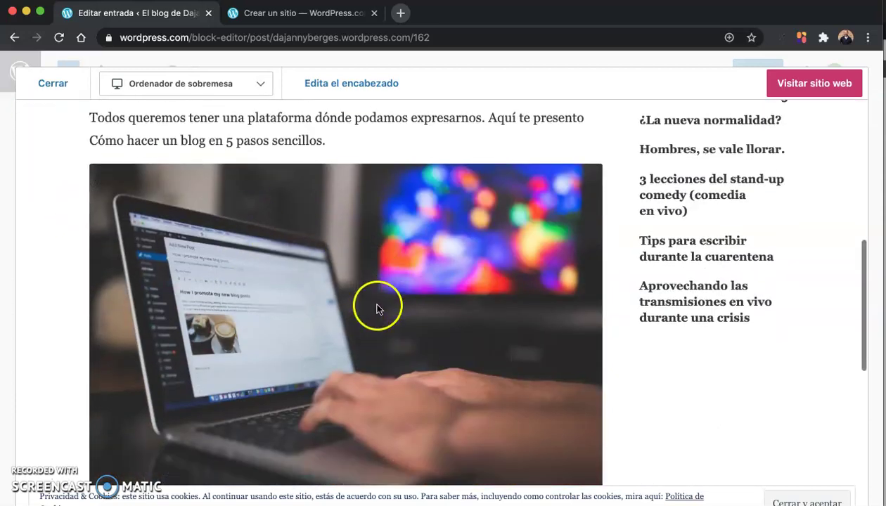
scroll(375, 312, "up", 5)
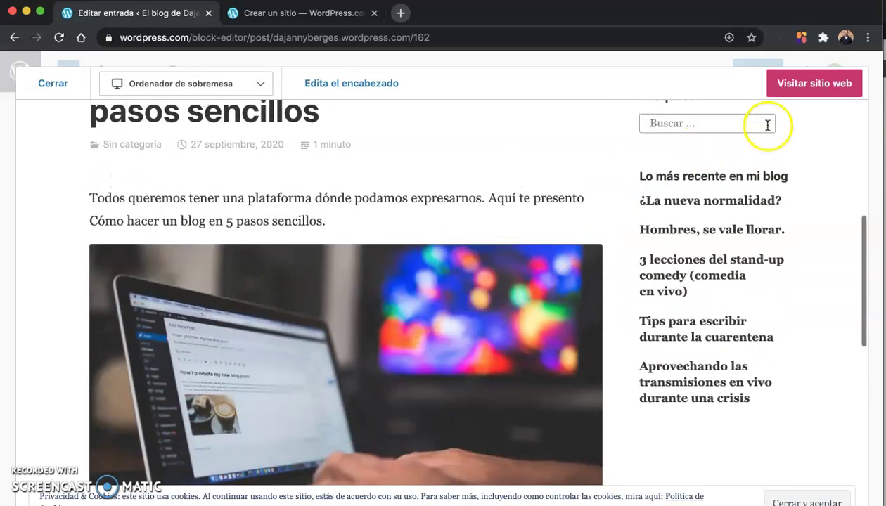
left_click(46, 87)
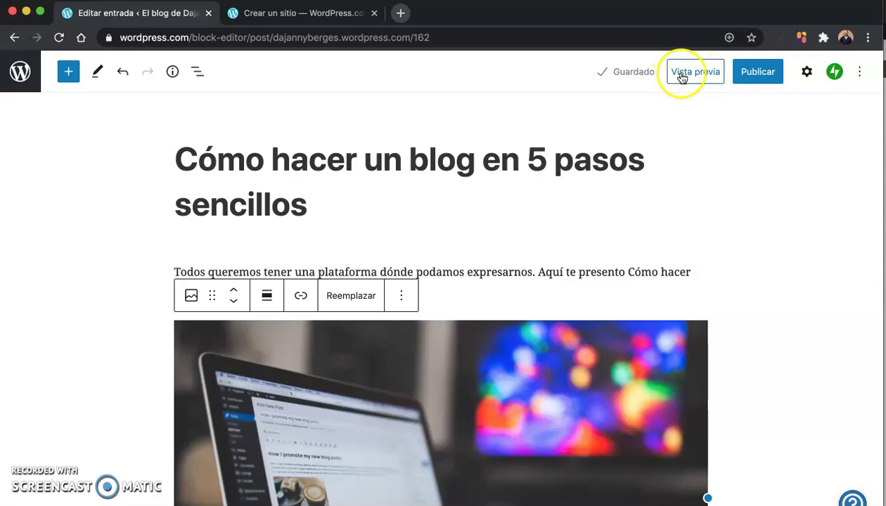
Step: Place the cursor in the post title, then select the intro paragraph
scroll(543, 251, "down", 1)
scroll(544, 251, "up", 1)
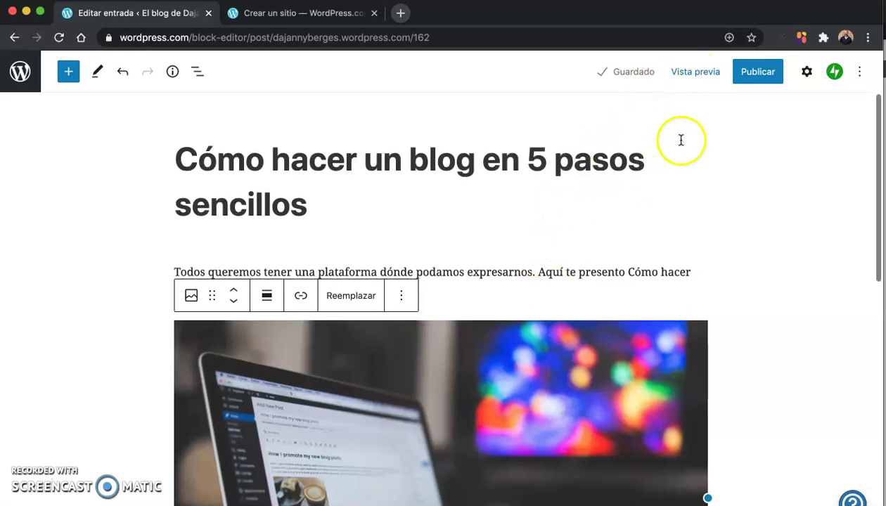
left_click(697, 215)
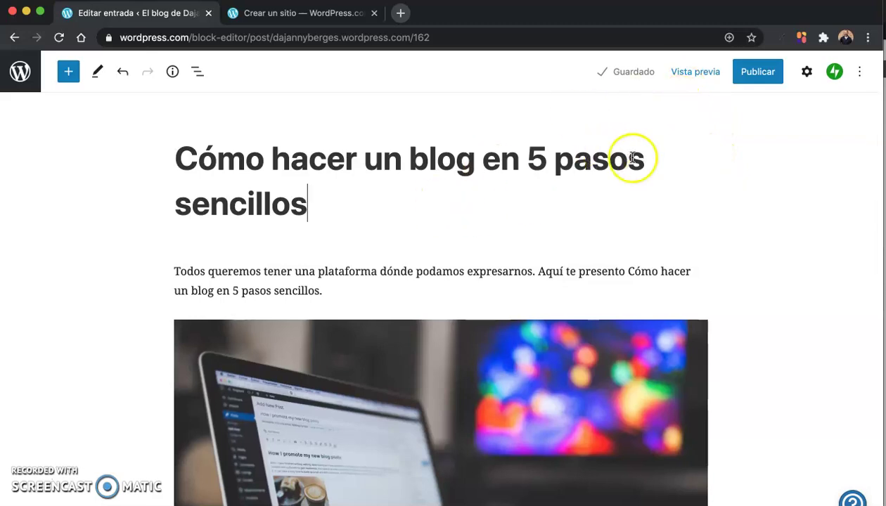
scroll(727, 259, "down", 5)
scroll(724, 257, "up", 5)
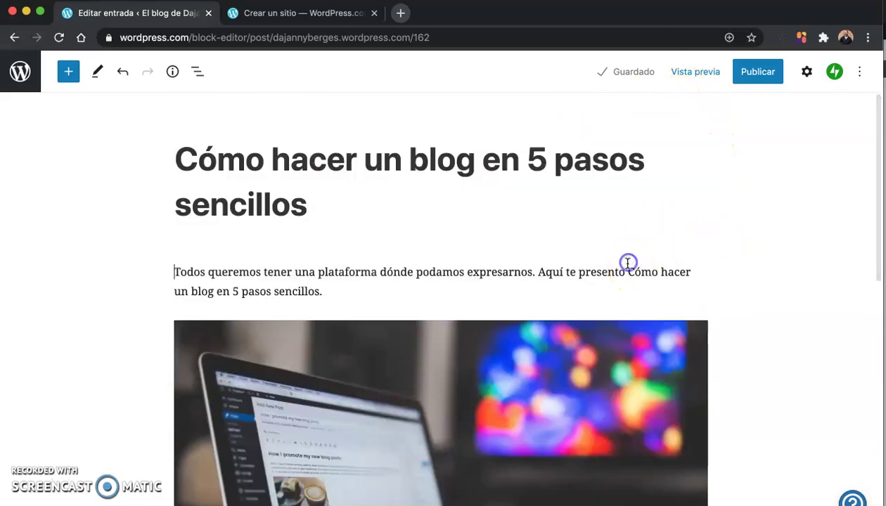
left_click(629, 271)
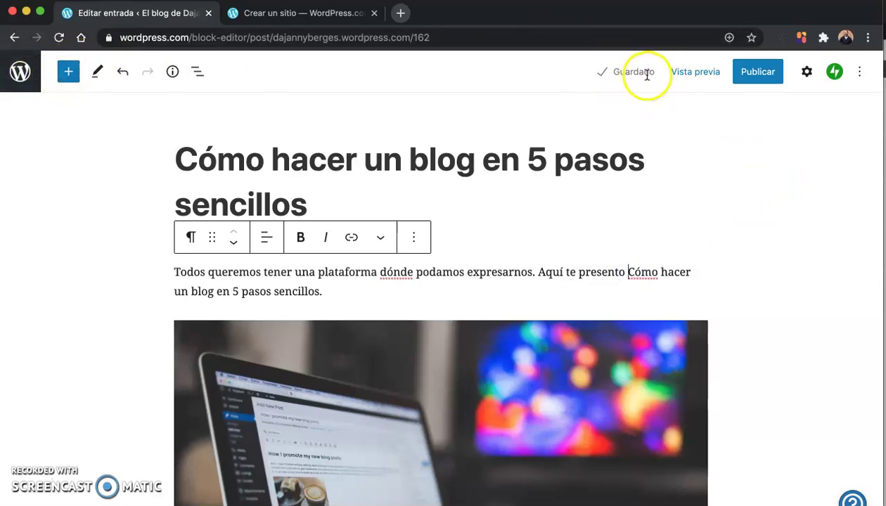
Step: Open the post's Entrada settings and start editing the Enlace permanente slug
left_click(805, 76)
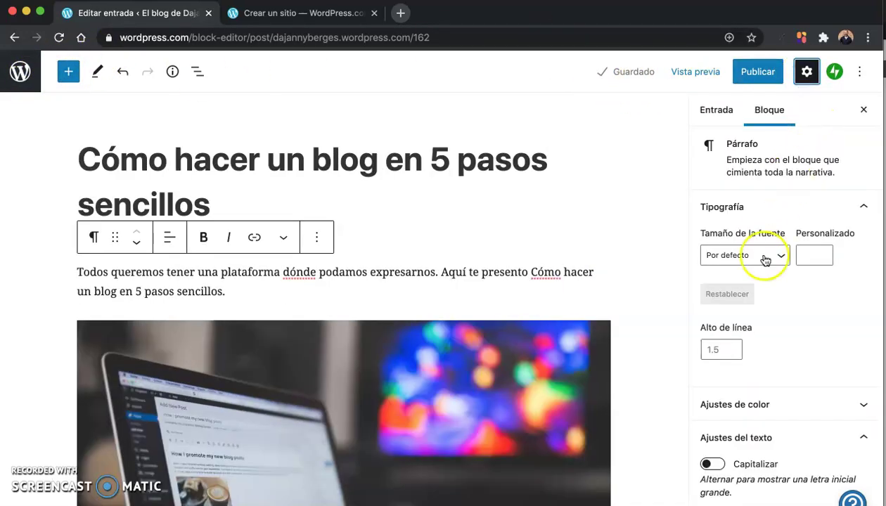
left_click(717, 118)
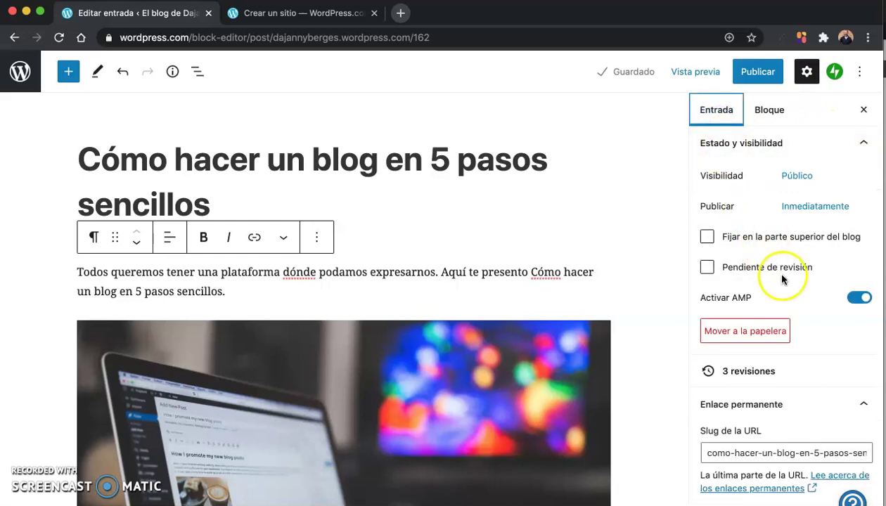
scroll(782, 278, "down", 4)
left_click(757, 318)
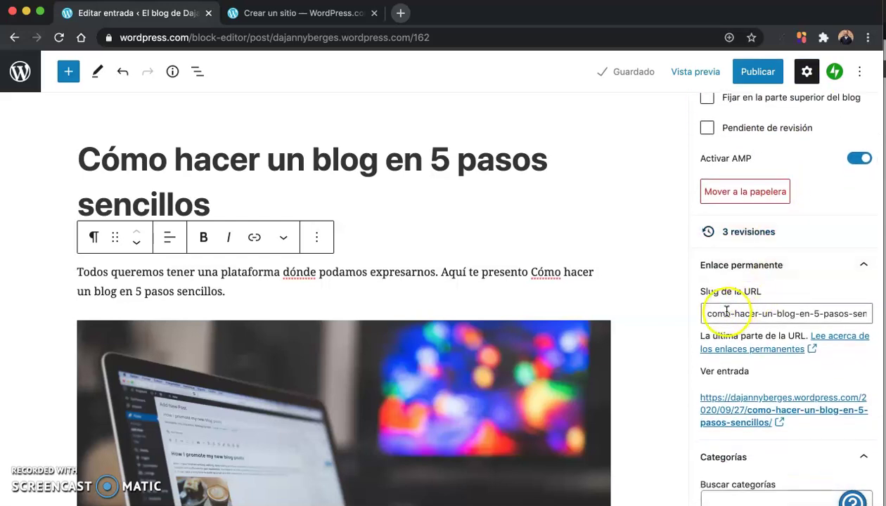
scroll(709, 303, "down", 1)
Step: Change the slug to '5-pasos-sencillos para un blog' by replacing its title-based start
left_click_drag(709, 296, 865, 299)
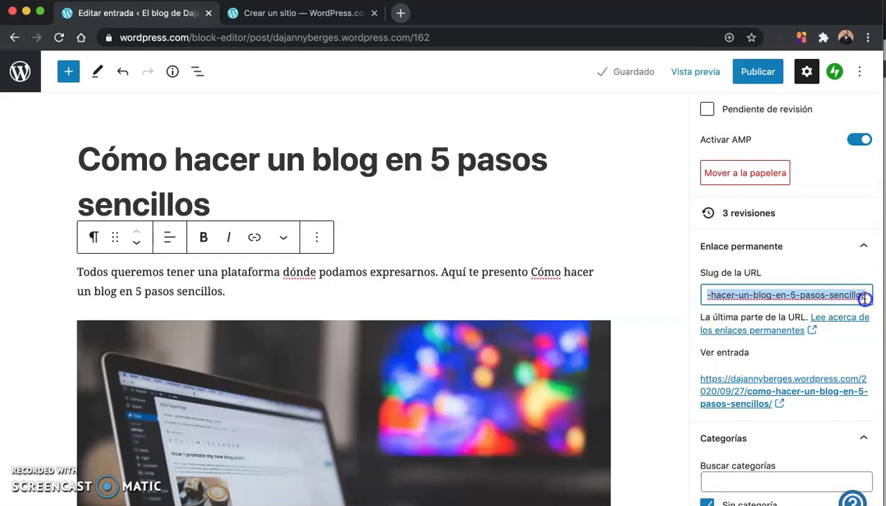
left_click(742, 296)
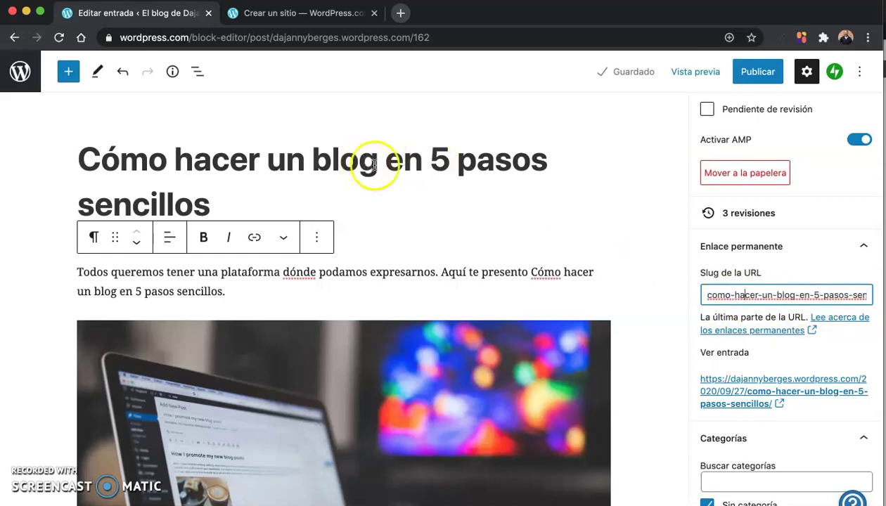
left_click_drag(708, 295, 838, 293)
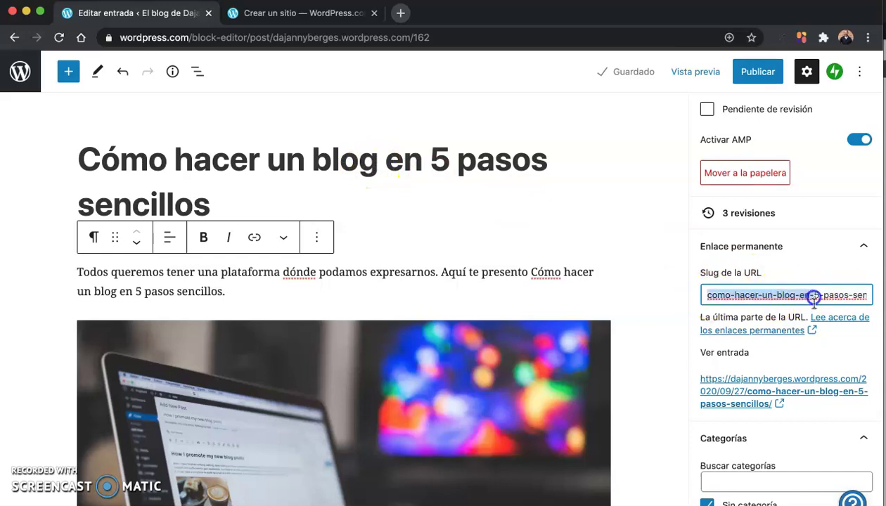
key("BackSpace")
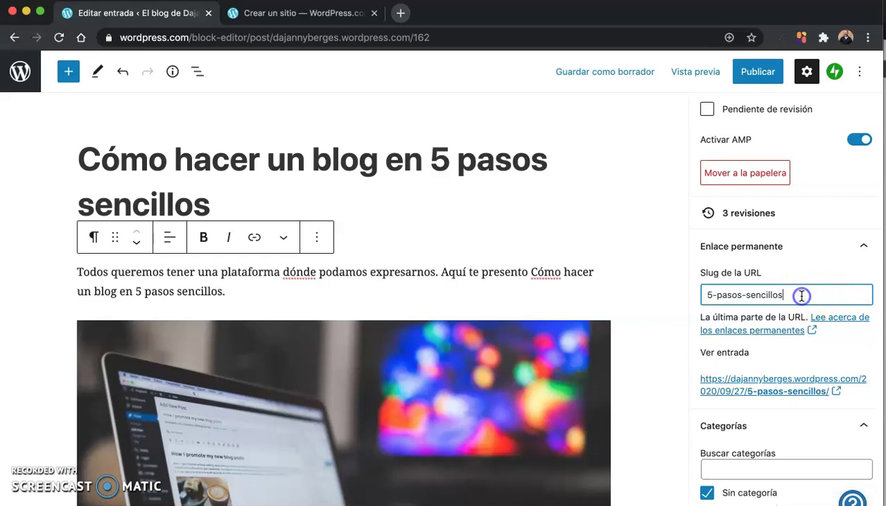
type("para un blog")
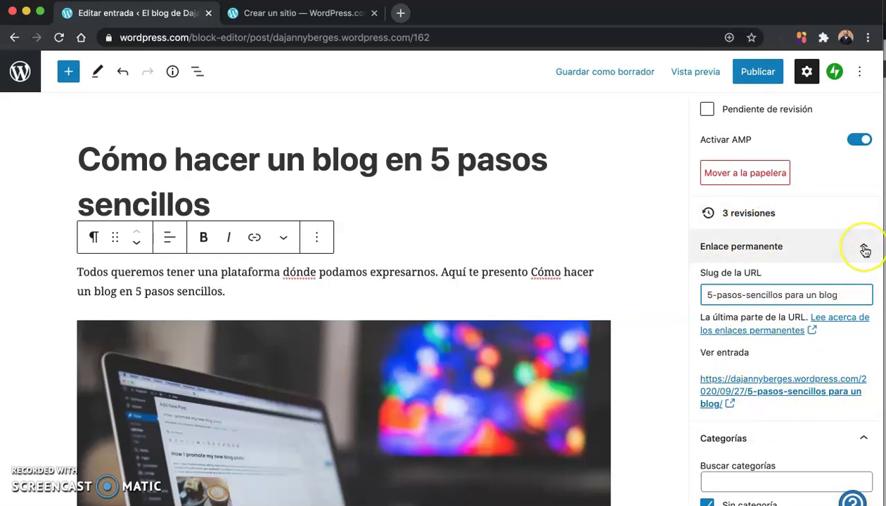
left_click(865, 251)
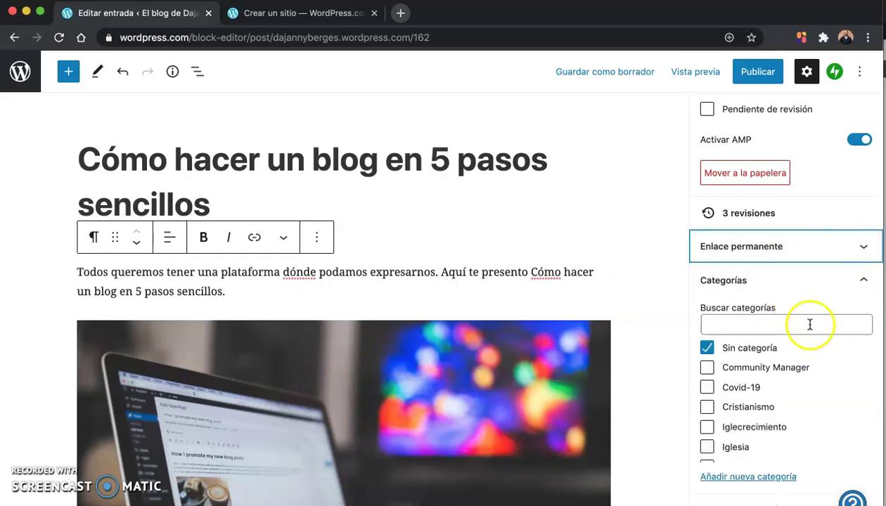
Step: Uncheck Sin categoría, file the post under Marketing and Redes Sociales, and collapse Categorías
scroll(753, 343, "down", 2)
scroll(753, 343, "up", 2)
left_click(710, 352)
scroll(752, 373, "down", 3)
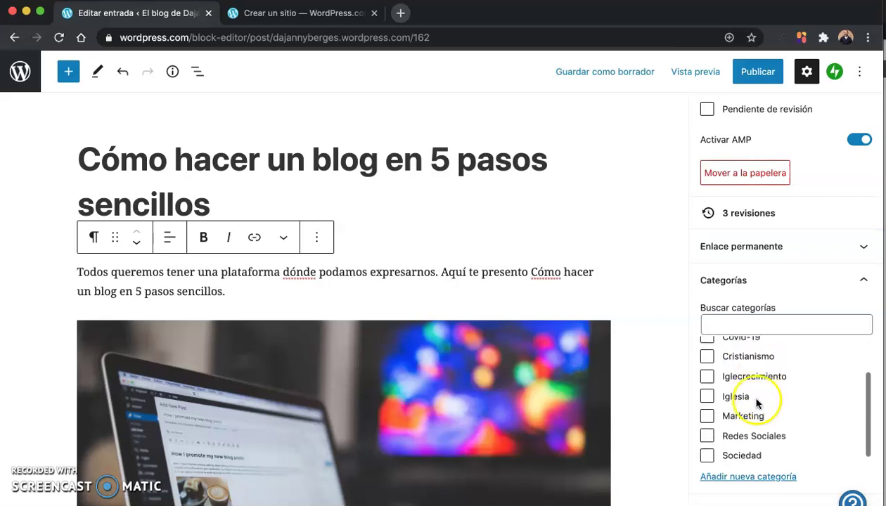
scroll(750, 409, "down", 1)
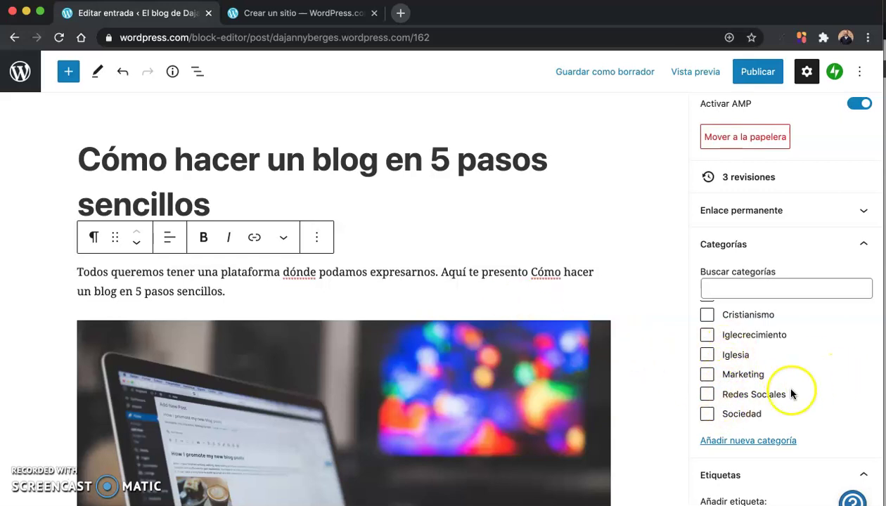
left_click(728, 402)
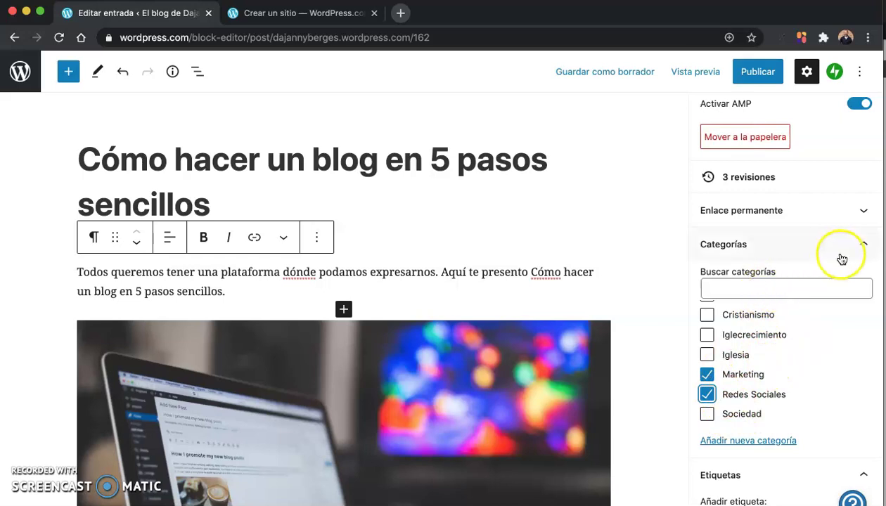
scroll(793, 339, "up", 1)
scroll(793, 338, "down", 1)
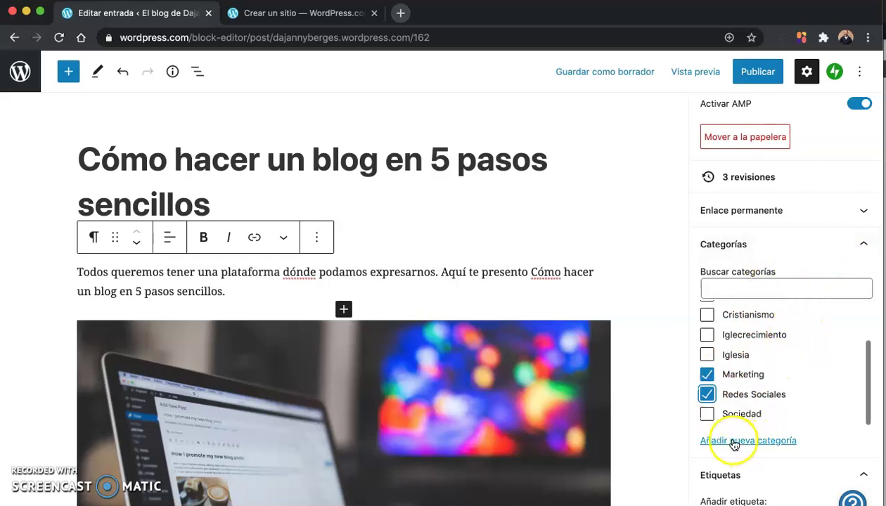
left_click(863, 244)
scroll(770, 309, "down", 1)
left_click(760, 297)
scroll(760, 295, "down", 1)
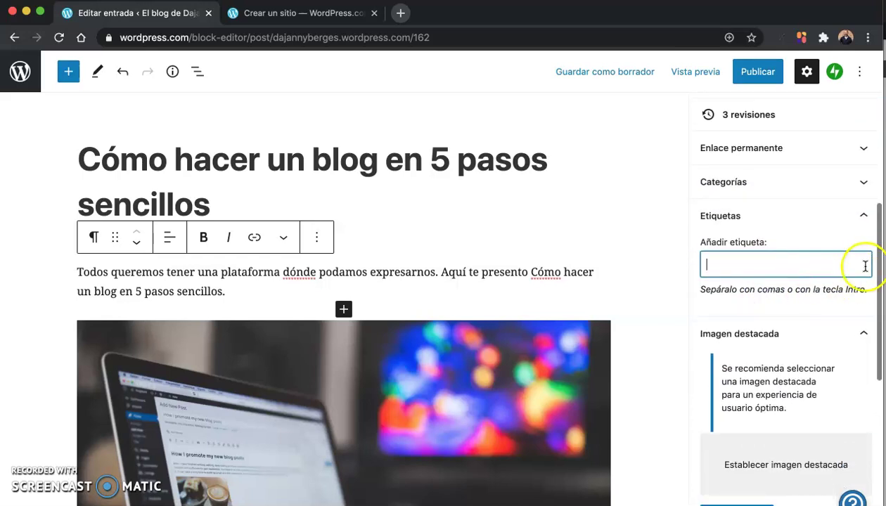
Step: Set a free Pexels photo of hands on a typewriter as the featured image
left_click(862, 217)
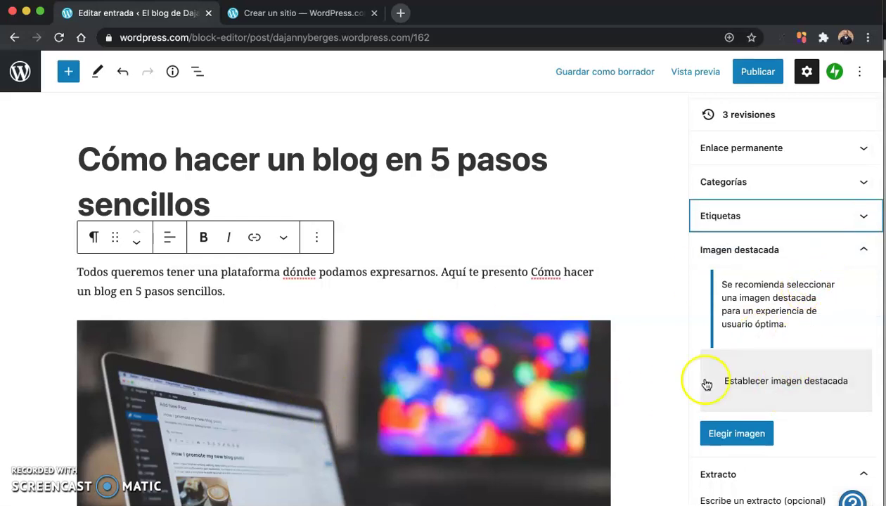
left_click(732, 434)
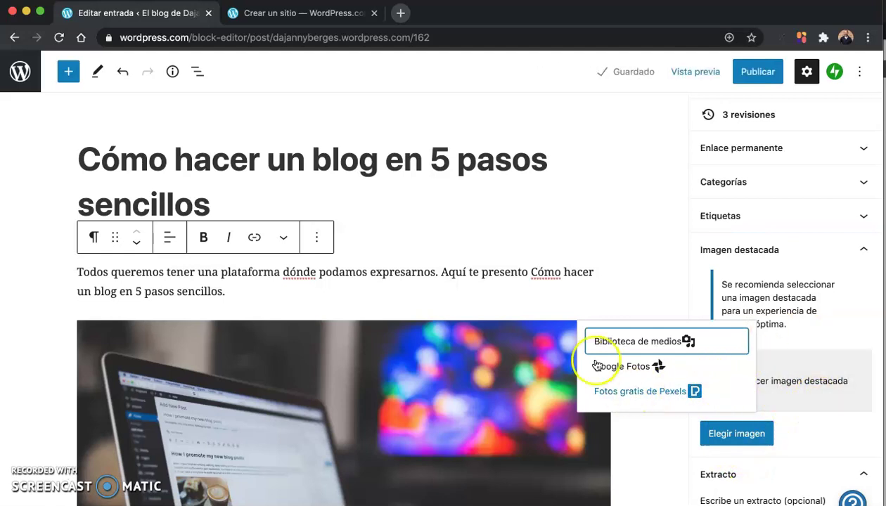
left_click(636, 398)
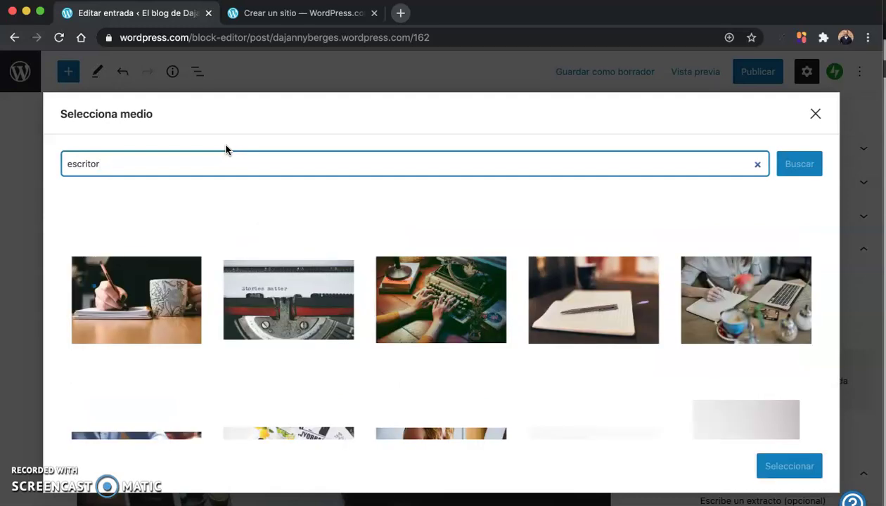
left_click(430, 281)
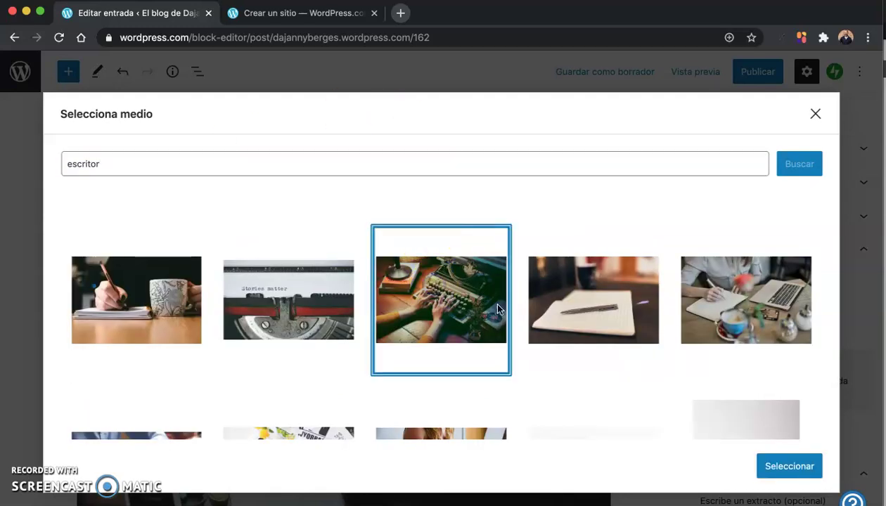
left_click(809, 477)
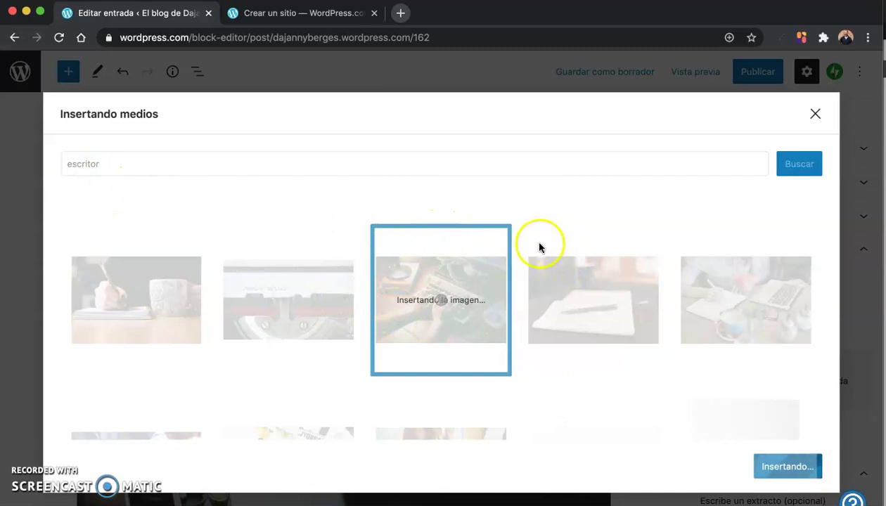
scroll(652, 304, "down", 10)
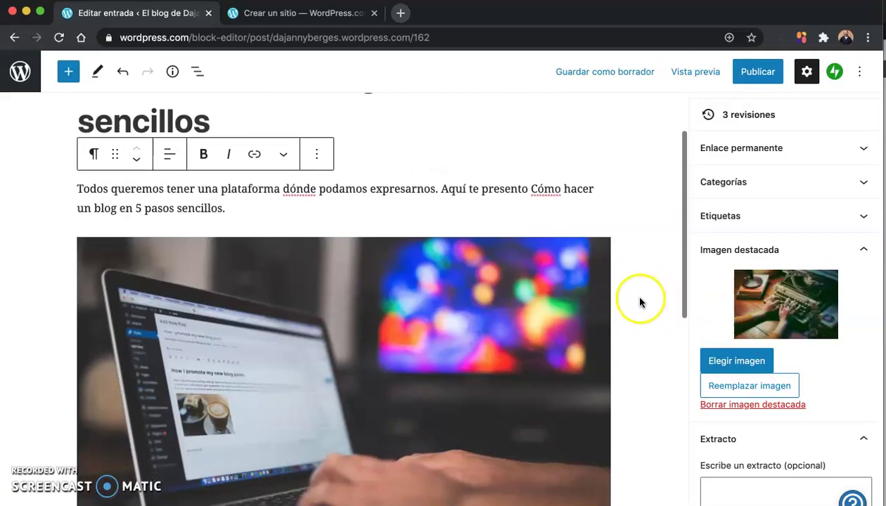
Step: Copy the intro's second sentence into the Extracto box as the post excerpt
scroll(736, 344, "down", 3)
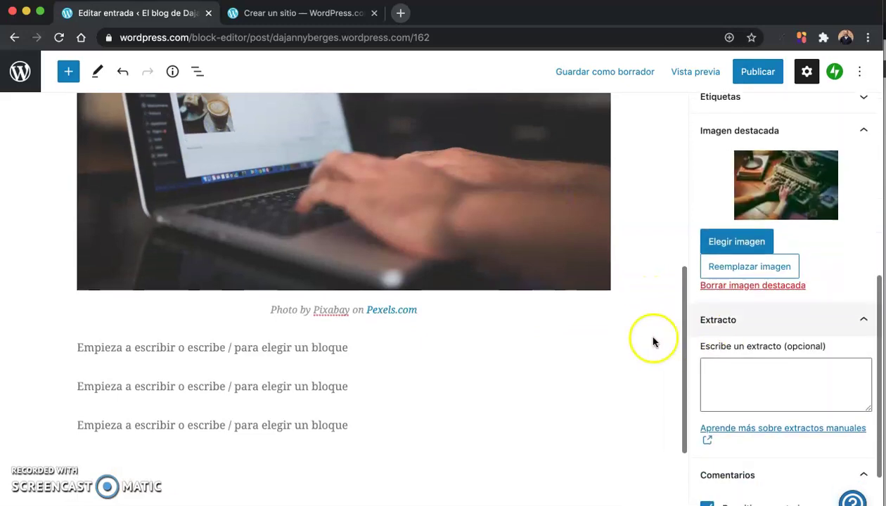
scroll(653, 340, "down", 2)
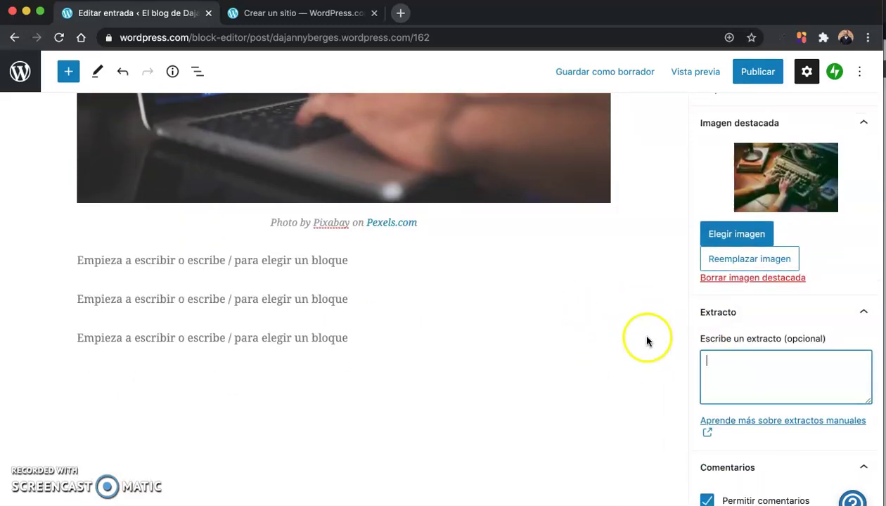
scroll(621, 329, "up", 8)
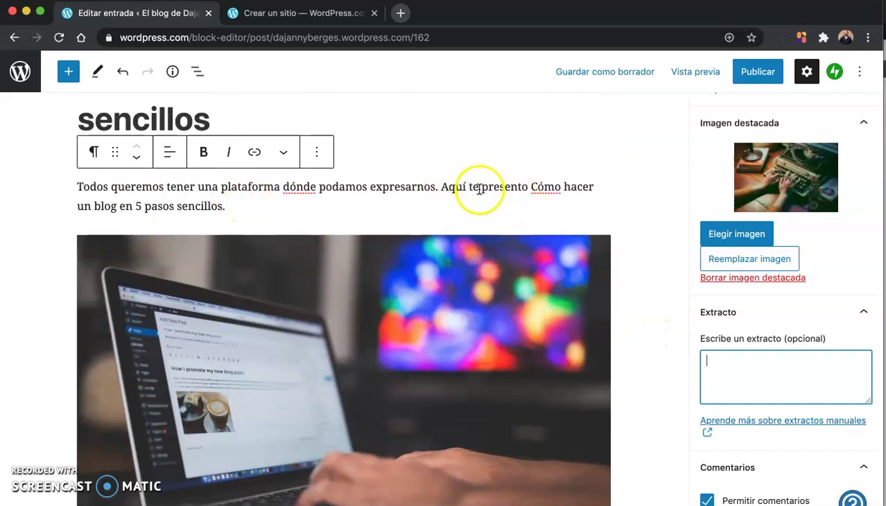
left_click_drag(442, 186, 446, 200)
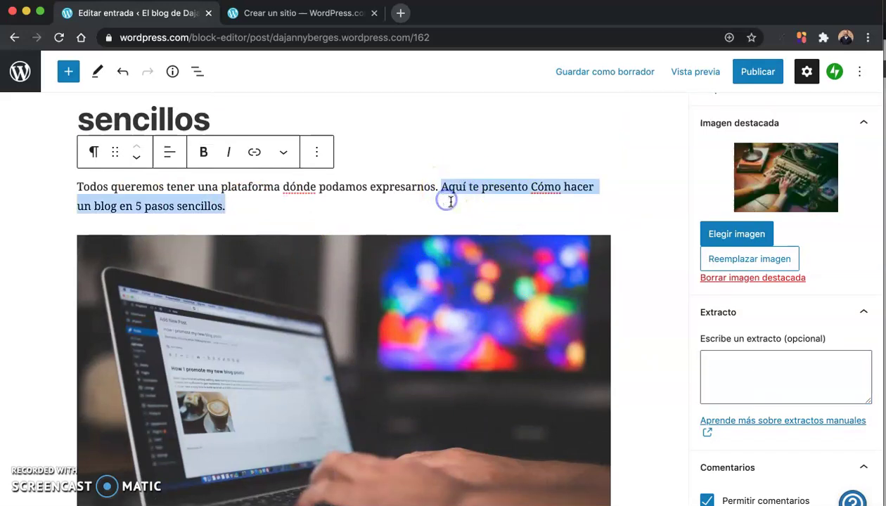
key("super+c")
scroll(762, 395, "down", 1)
left_click(732, 356)
key("super+v")
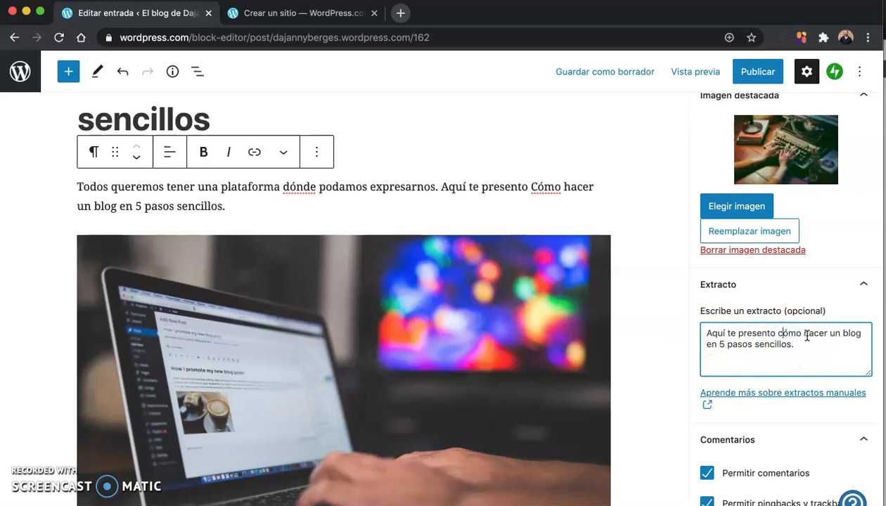
Step: Lowercase the capital C of 'Cómo' so it reads 'cómo'
scroll(485, 256, "up", 2)
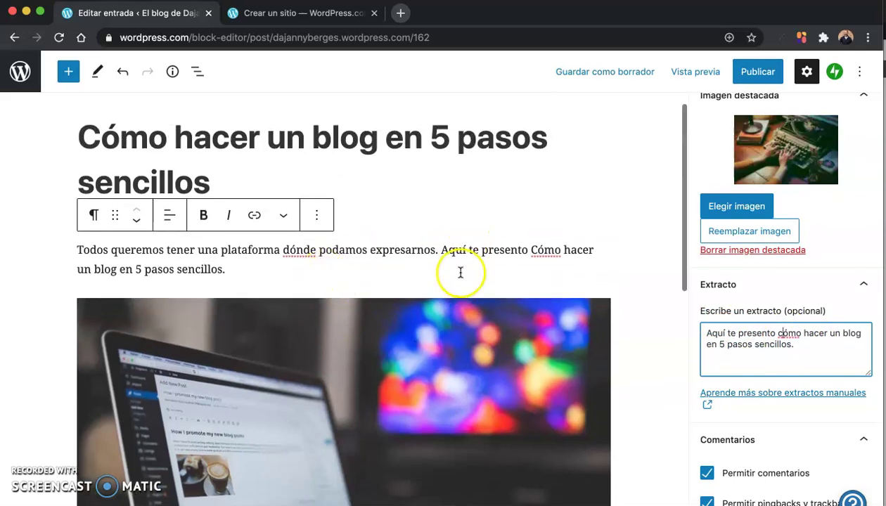
left_click(528, 249)
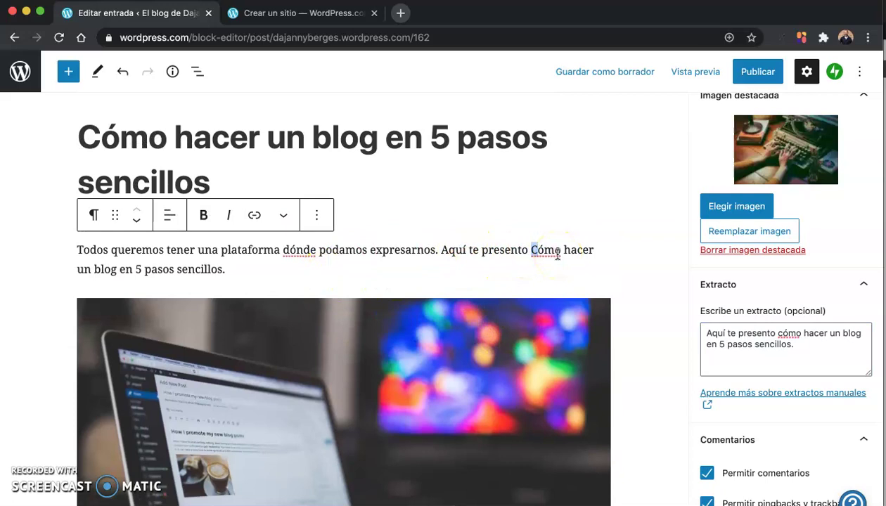
type("c")
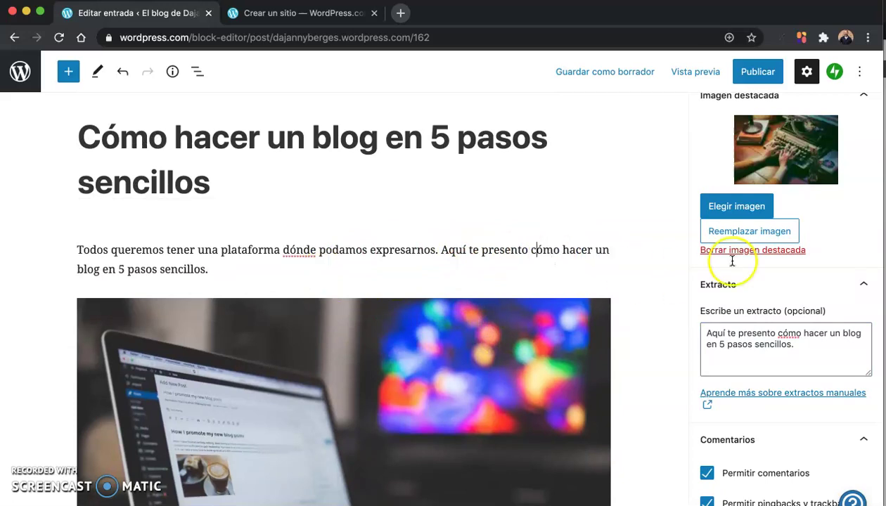
scroll(777, 337, "down", 1)
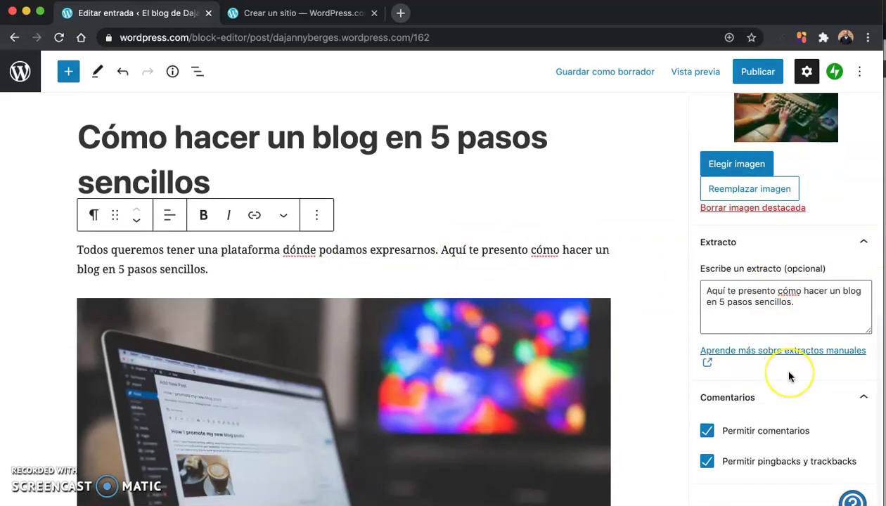
scroll(788, 376, "up", 10)
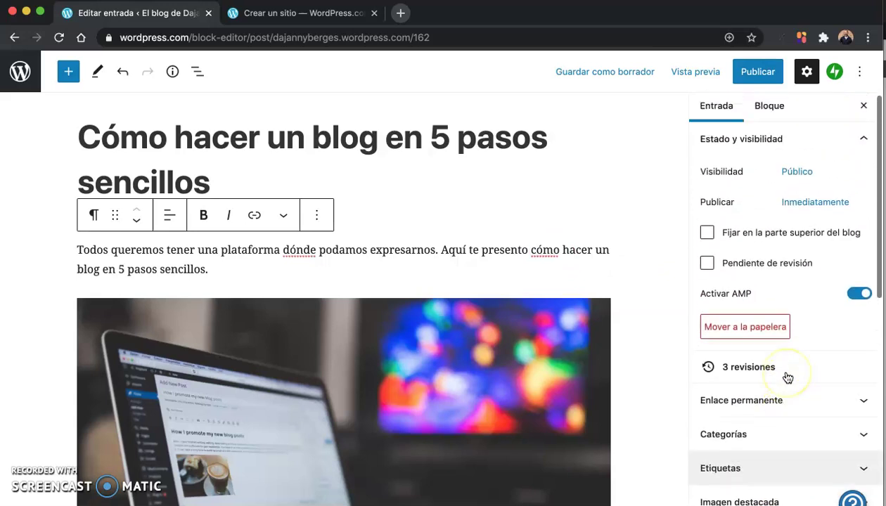
Step: Publish the post, copy its link, and select the address bar in the other WordPress.com tab
left_click(757, 71)
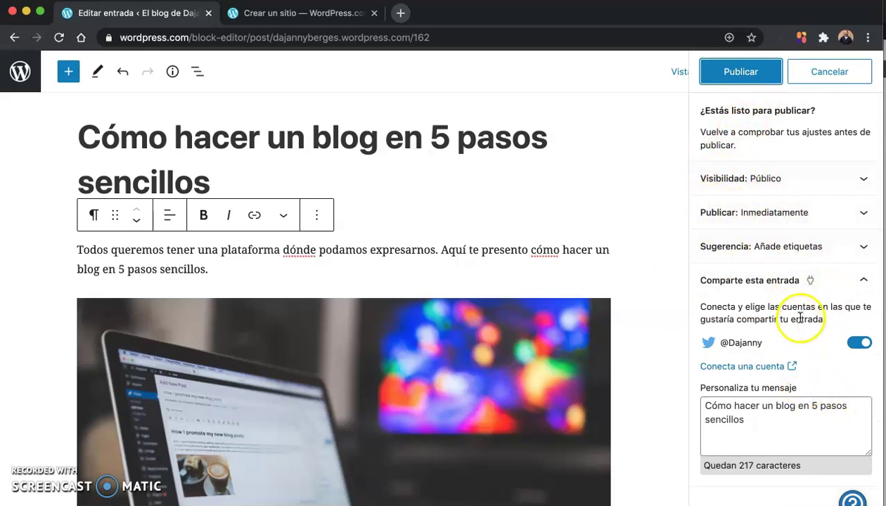
left_click(732, 70)
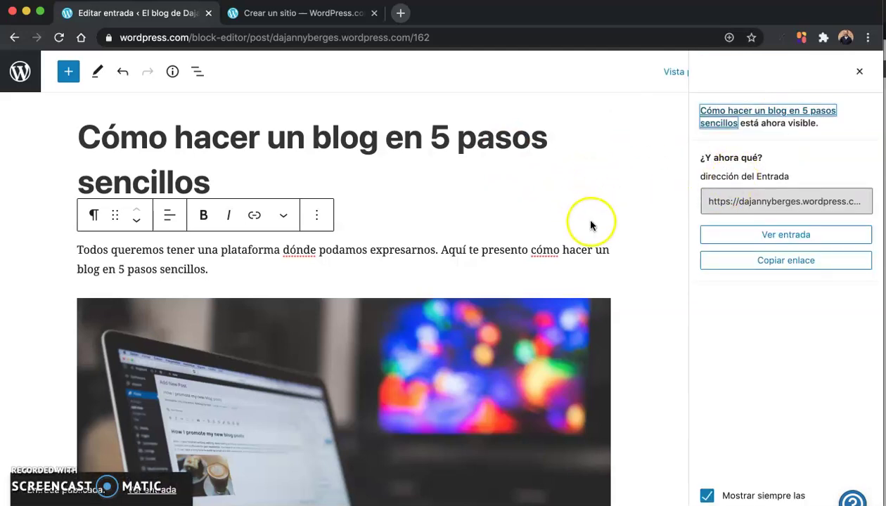
left_click(794, 265)
left_click(774, 266)
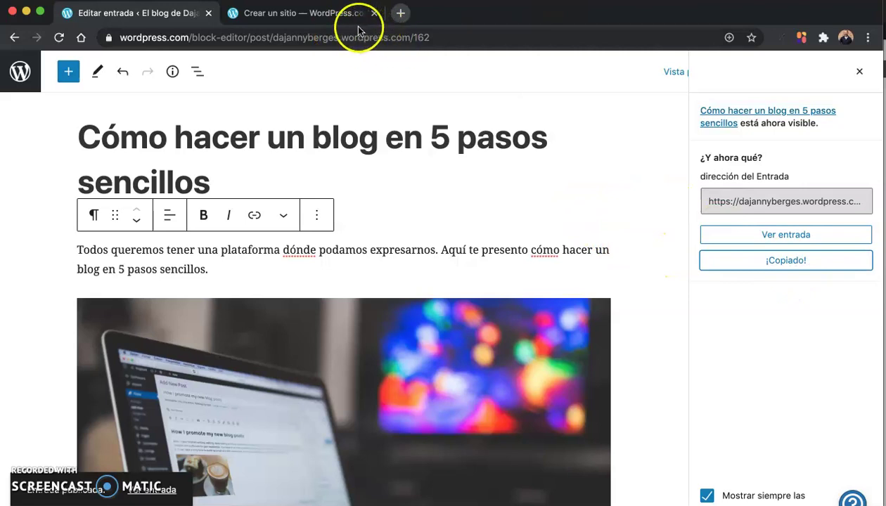
left_click(338, 13)
left_click(475, 38)
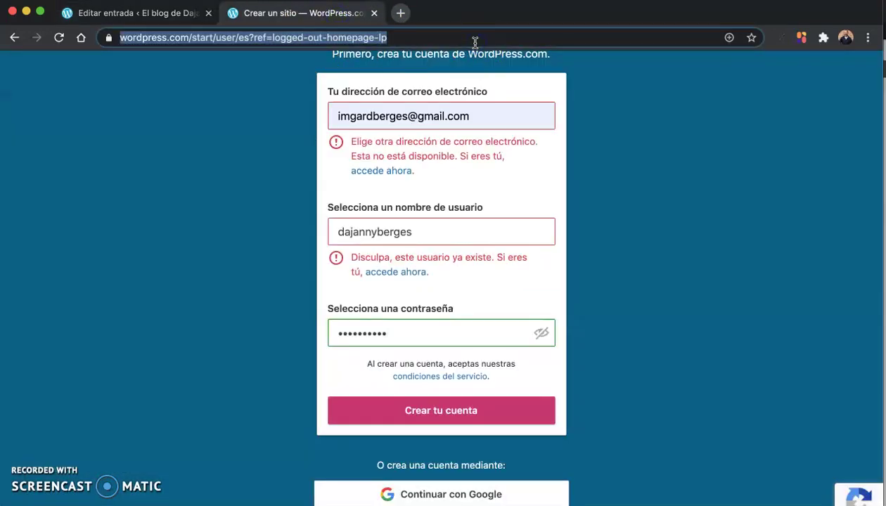
Step: Load the live post at its 5-pasos-sencillos-para-un-blog address and scroll through it
key("super+v")
key("Return")
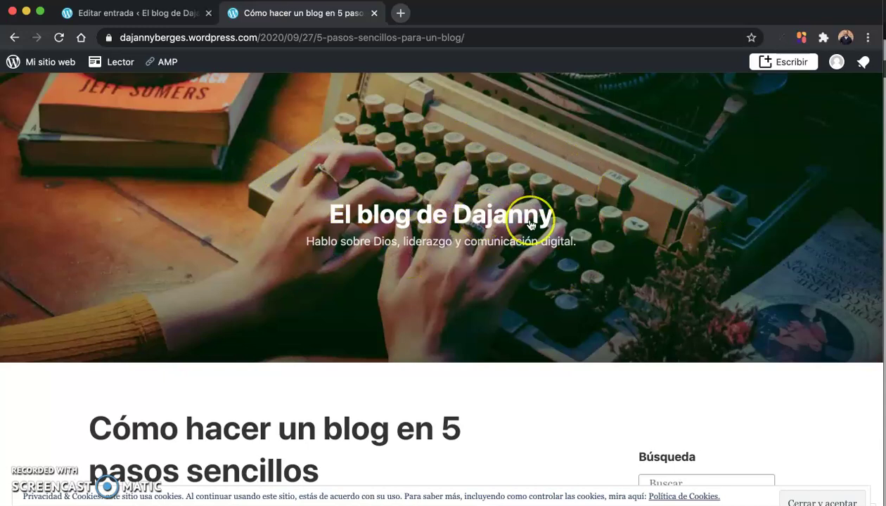
scroll(523, 223, "down", 3)
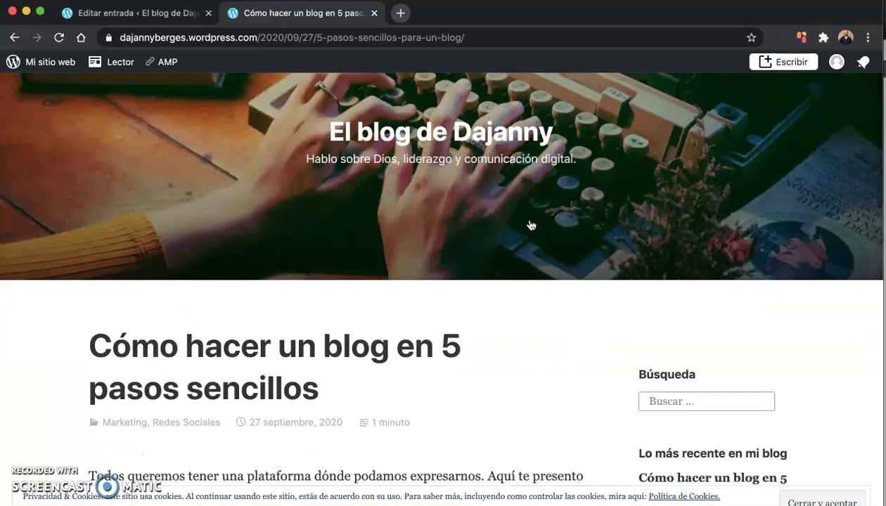
scroll(530, 225, "down", 3)
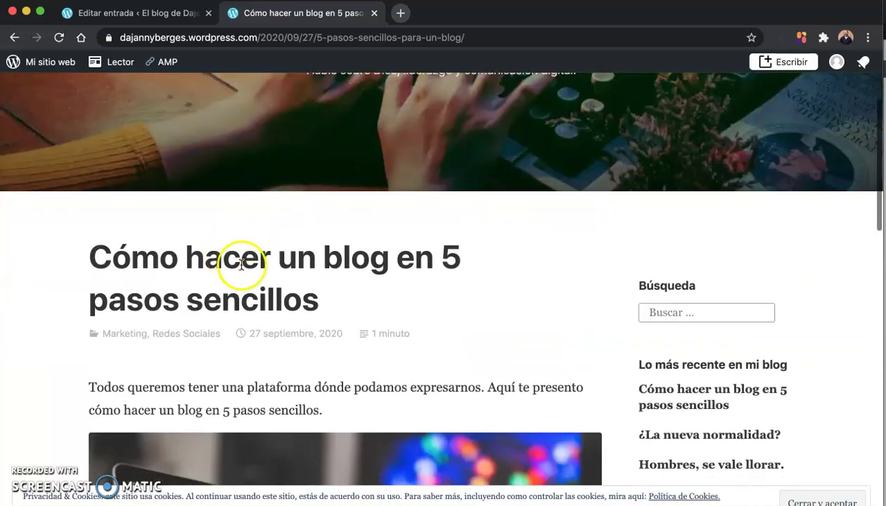
scroll(241, 264, "down", 15)
scroll(270, 269, "up", 8)
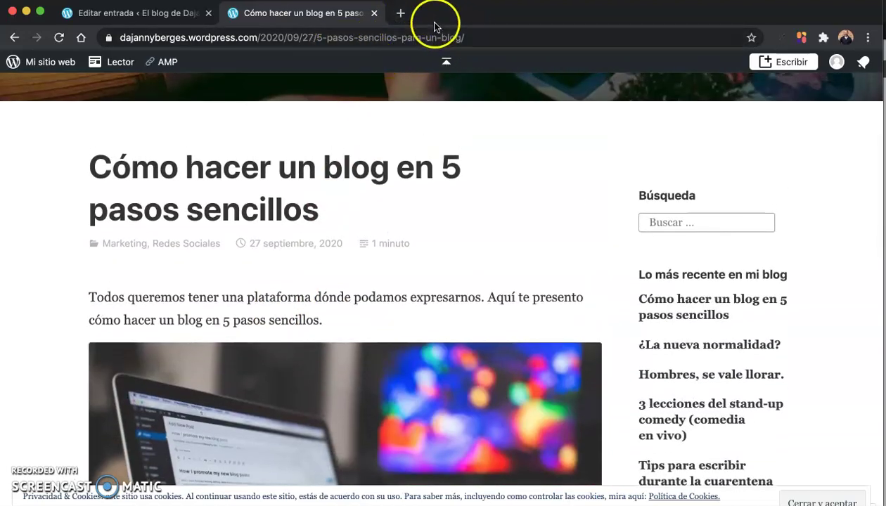
Step: Open a blank new browser tab, then return to the live post's tab
left_click(400, 12)
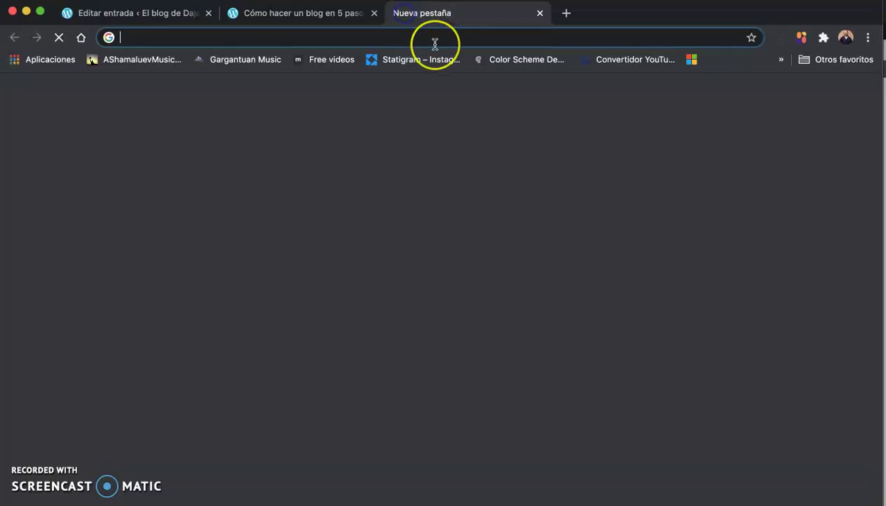
type("twi")
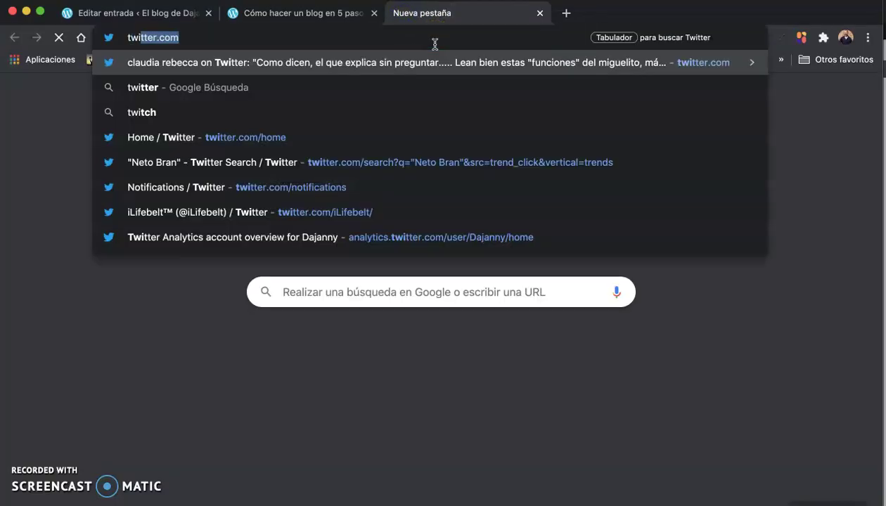
key("Escape")
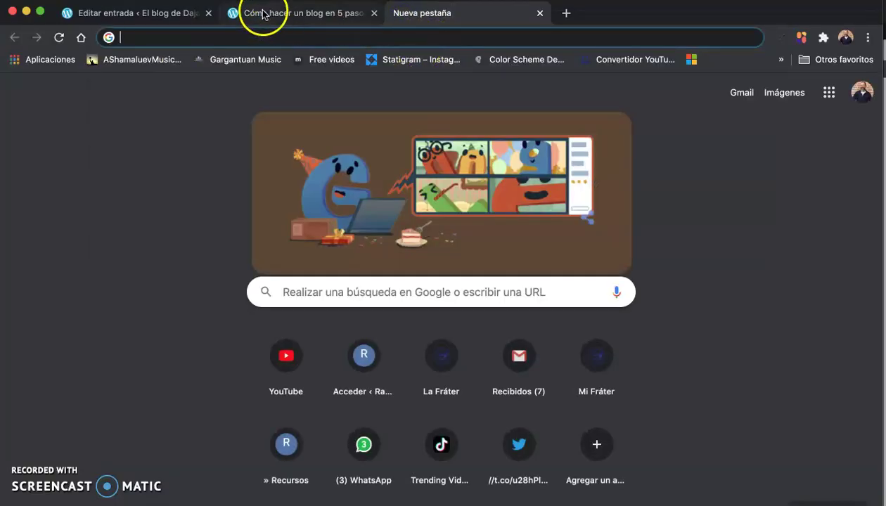
left_click(262, 14)
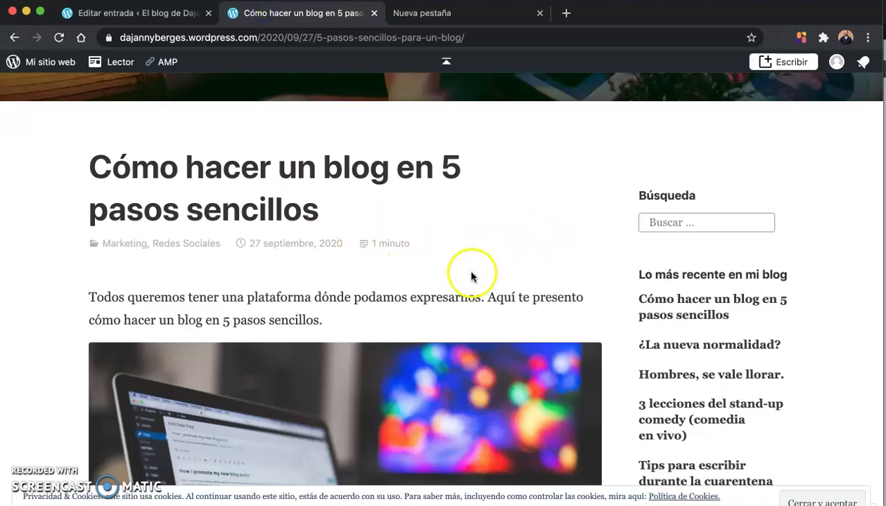
scroll(338, 331, "up", 2)
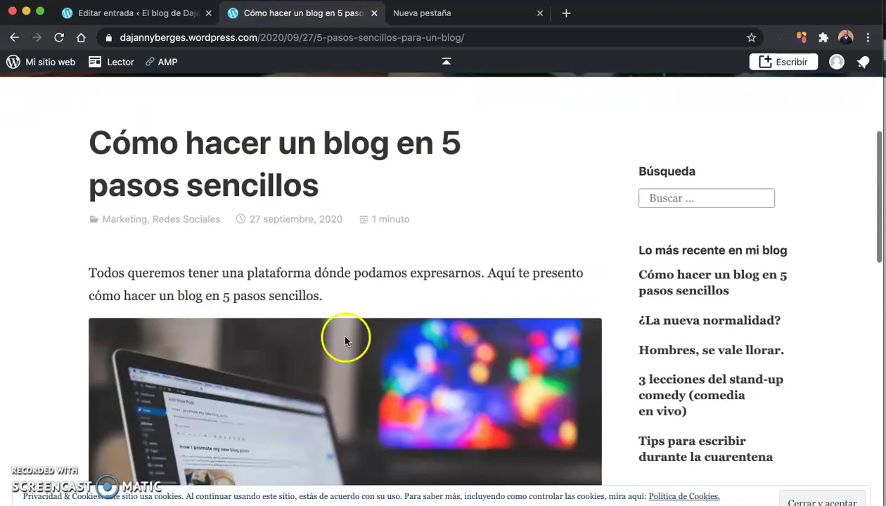